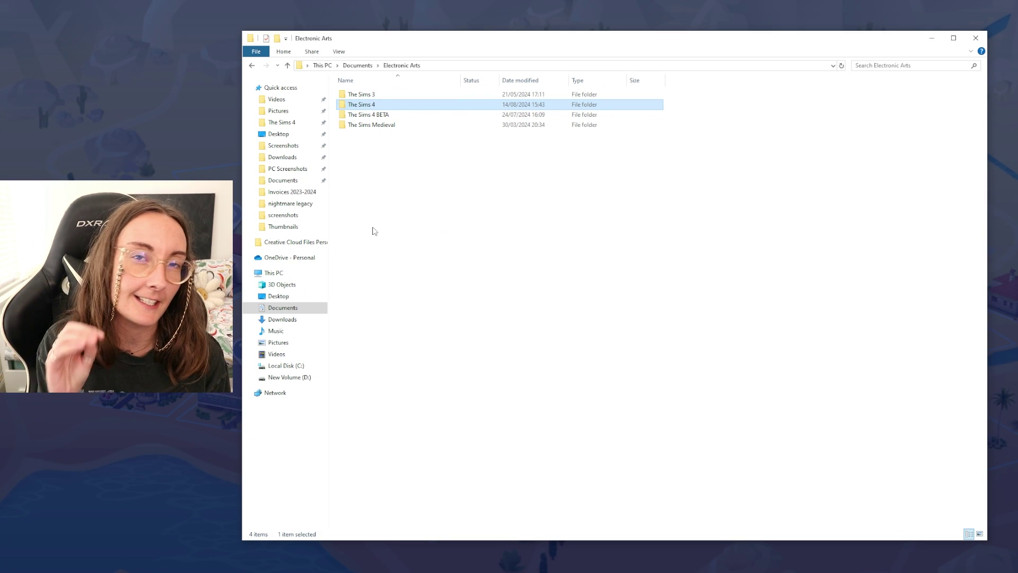
Copy The Sims 4 folder from Documents > Electronic Arts
{"action": "right_click", "coordinate": [372, 108]}
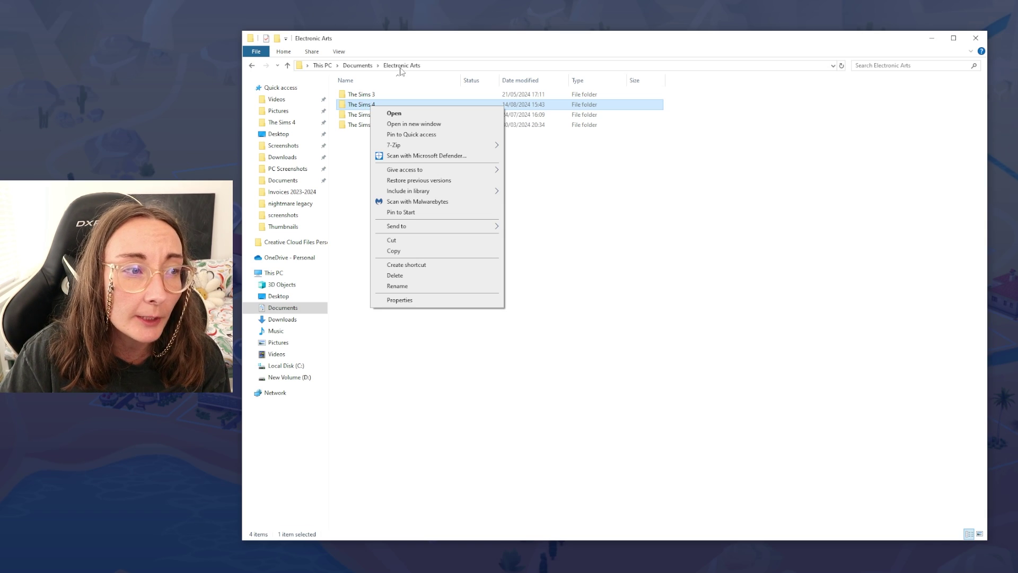
{"action": "left_click", "coordinate": [395, 252]}
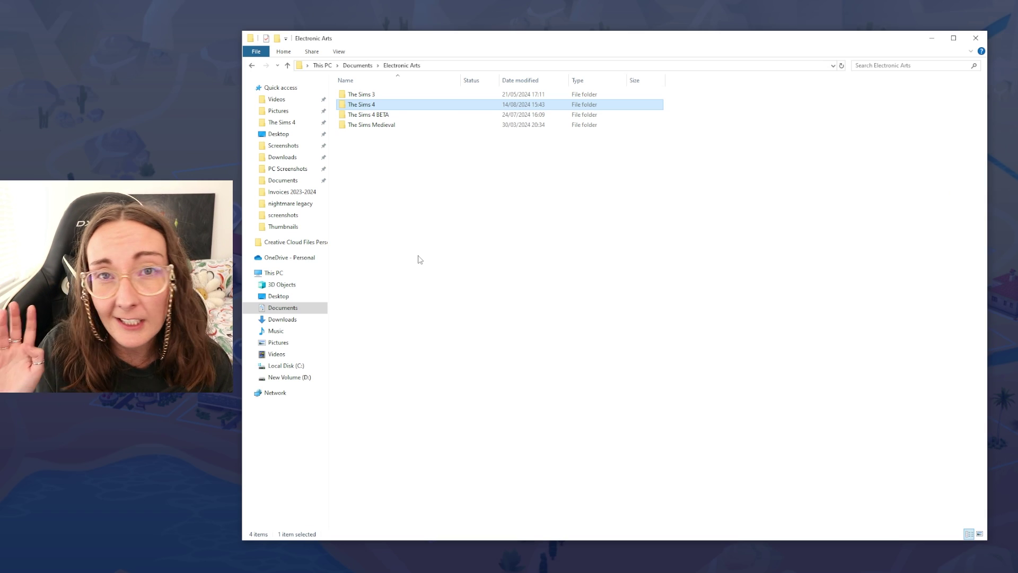
Open The Sims 4 folder in File Explorer
{"action": "key", "text": "Return"}
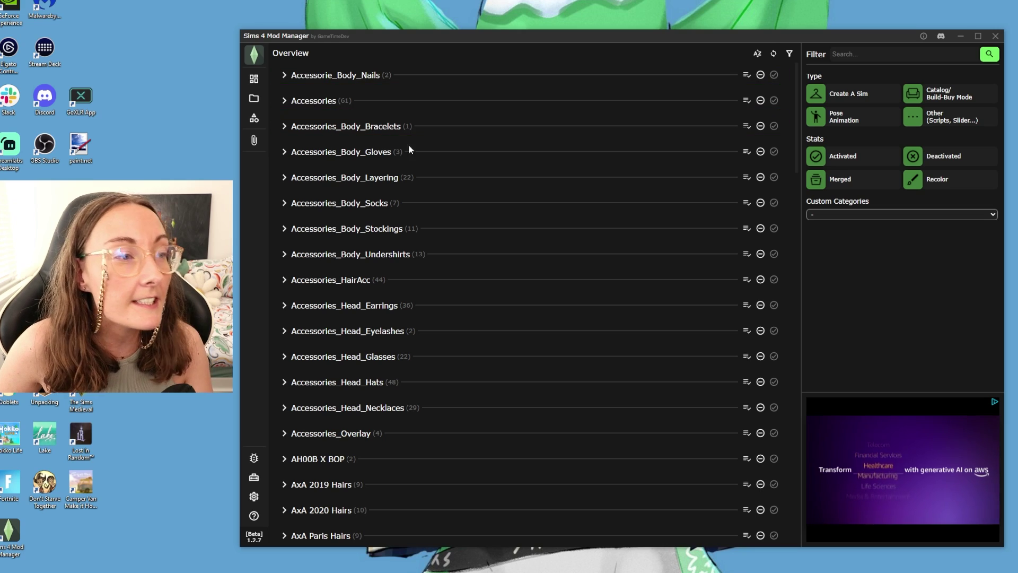
Scroll the Overview list and expand the Accessories category (61 items) to show its thumbnails
{"action": "scroll", "coordinate": [521, 262], "scroll_direction": "down", "scroll_amount": 5}
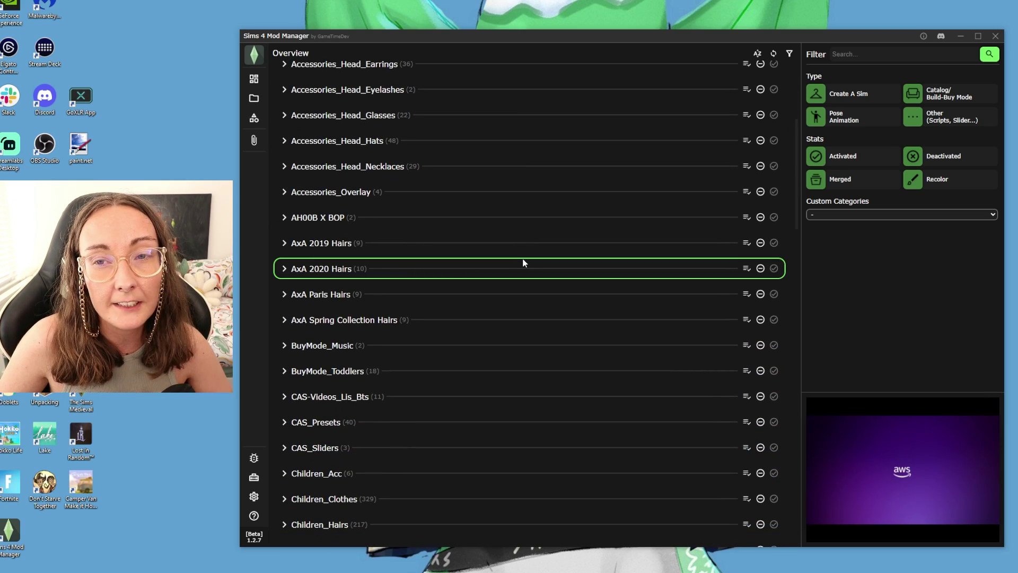
{"action": "scroll", "coordinate": [524, 260], "scroll_direction": "down", "scroll_amount": 1}
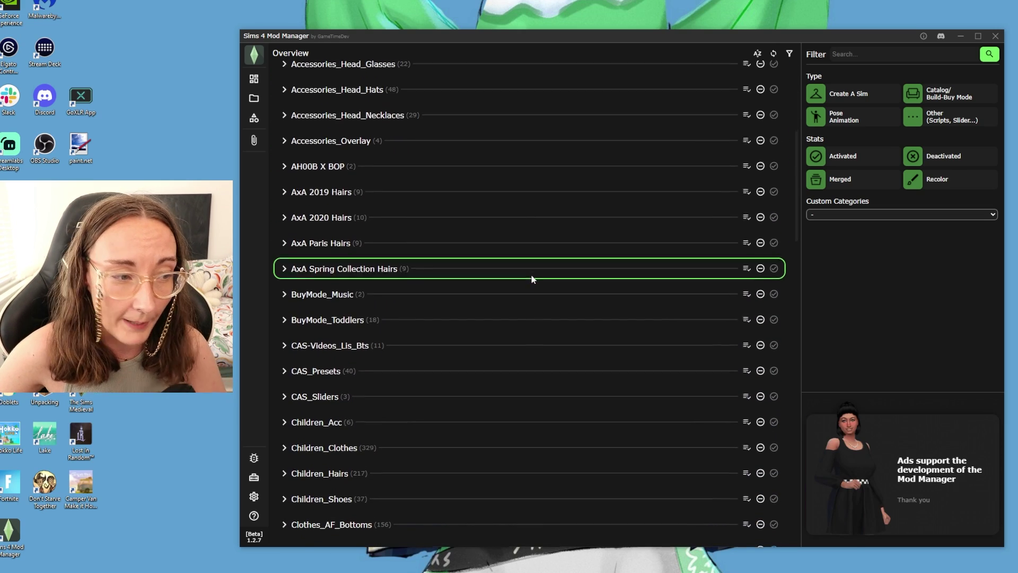
{"action": "scroll", "coordinate": [535, 279], "scroll_direction": "down", "scroll_amount": 4}
{"action": "scroll", "coordinate": [493, 304], "scroll_direction": "down", "scroll_amount": 2}
{"action": "scroll", "coordinate": [462, 314], "scroll_direction": "down", "scroll_amount": 3}
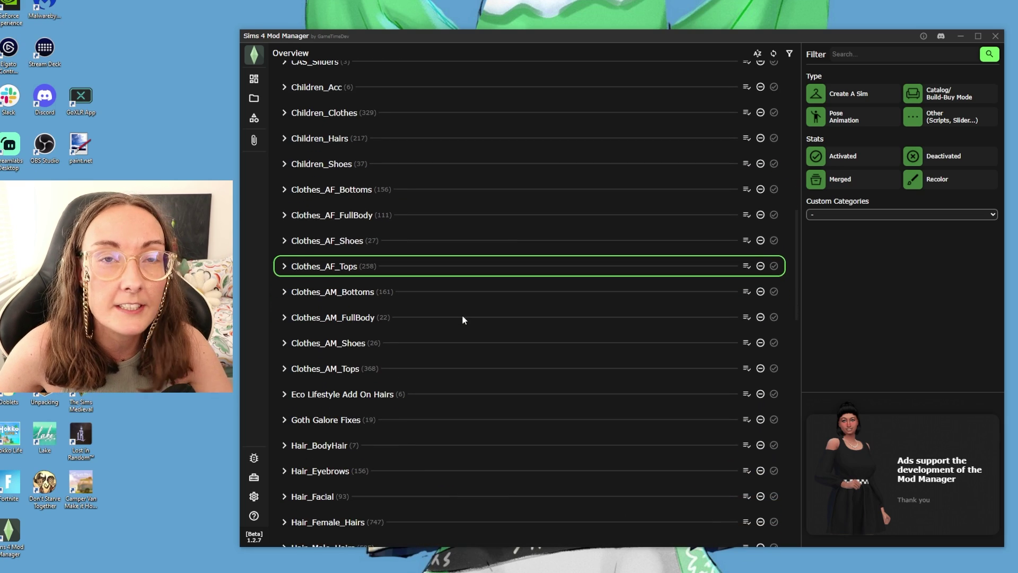
{"action": "scroll", "coordinate": [488, 322], "scroll_direction": "down", "scroll_amount": 2}
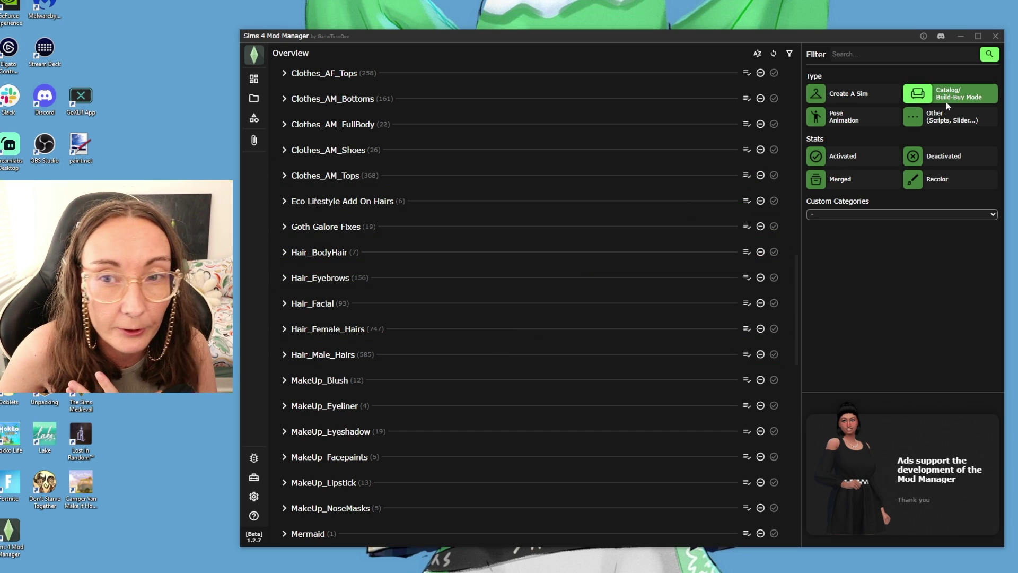
{"action": "scroll", "coordinate": [318, 159], "scroll_direction": "up", "scroll_amount": 5}
{"action": "left_click", "coordinate": [283, 100]}
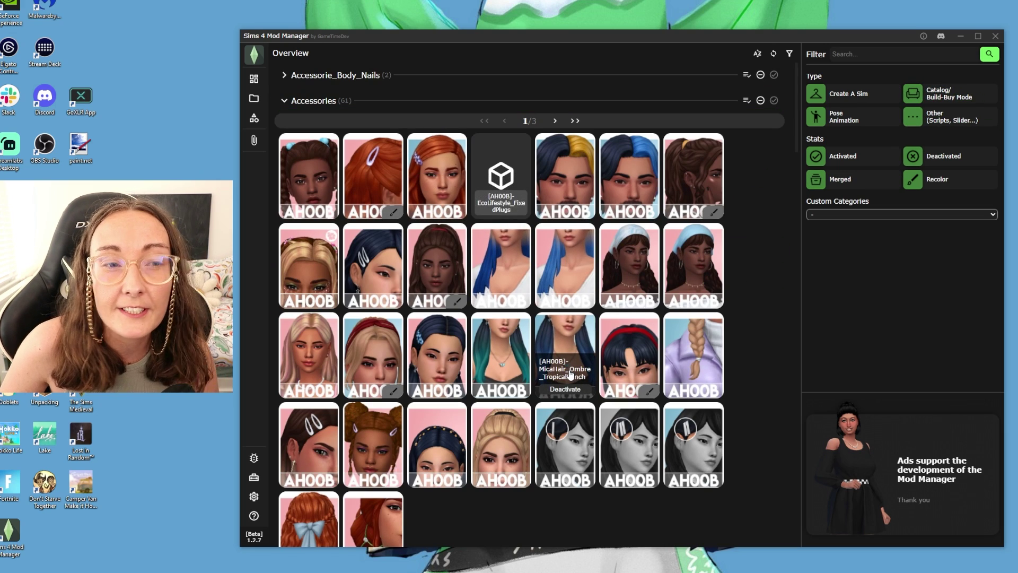
On page 2 of Accessories, select five unwanted hair mod tiles and delete them
{"action": "scroll", "coordinate": [584, 386], "scroll_direction": "down", "scroll_amount": 1}
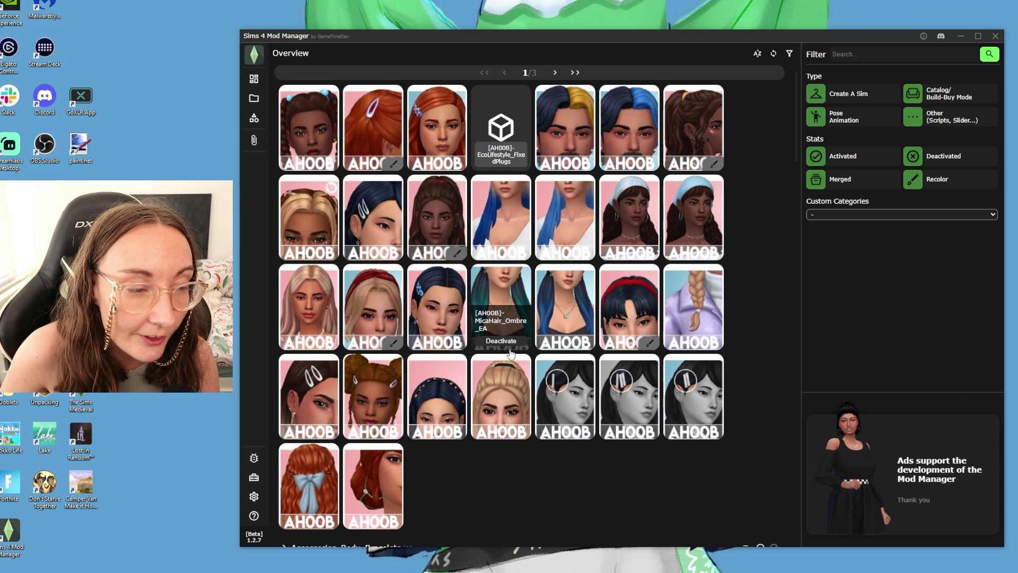
{"action": "left_click", "coordinate": [555, 72]}
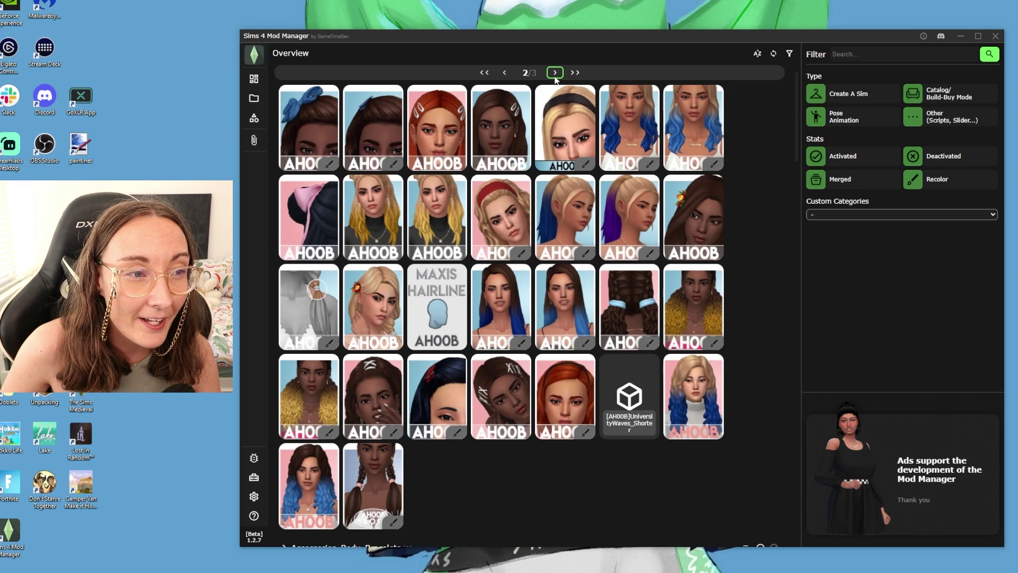
{"action": "left_click", "coordinate": [309, 305]}
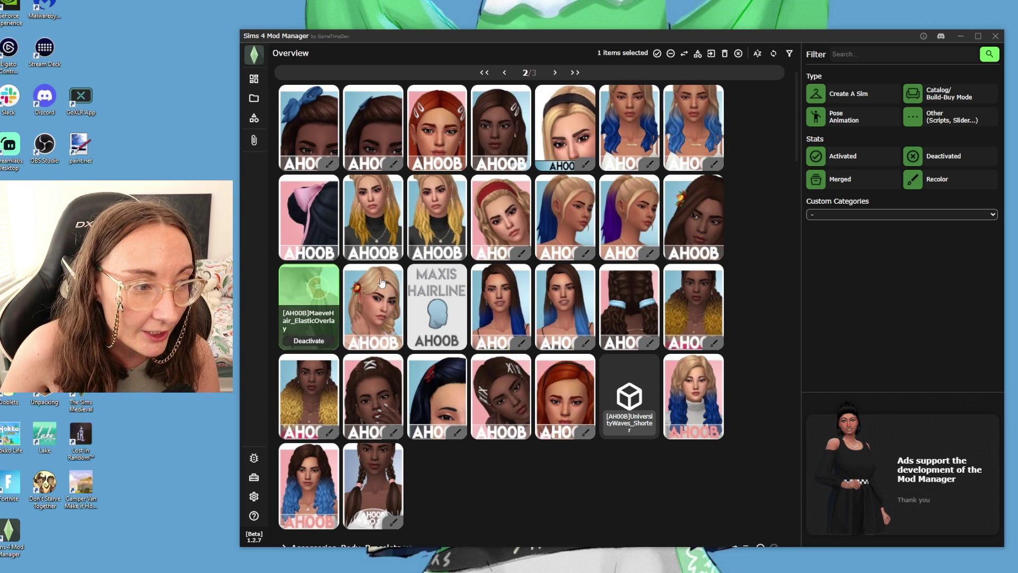
{"action": "left_click", "coordinate": [501, 305]}
{"action": "left_click", "coordinate": [579, 311]}
{"action": "left_click", "coordinate": [629, 307]}
{"action": "left_click", "coordinate": [692, 307]}
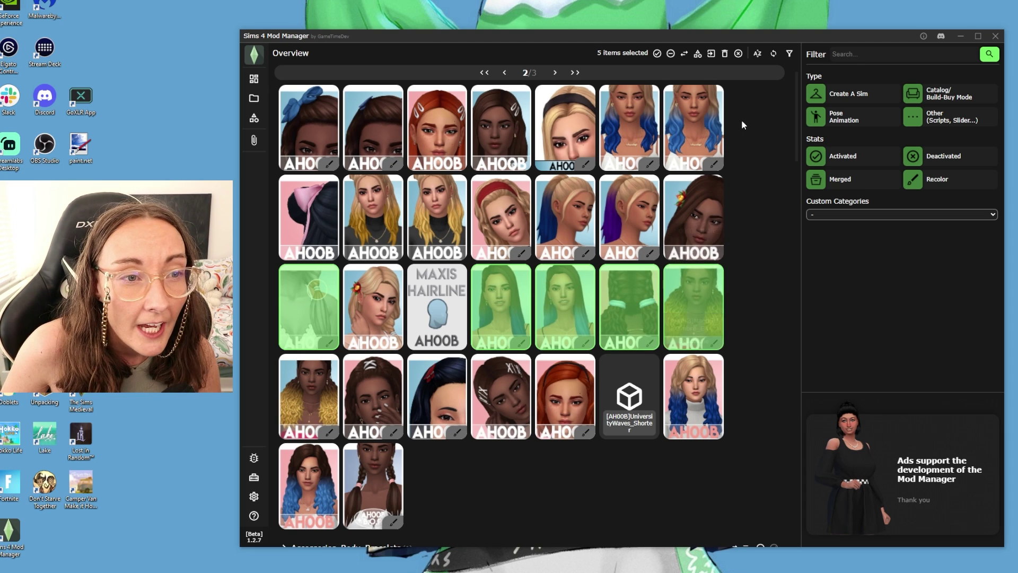
{"action": "left_click", "coordinate": [725, 55]}
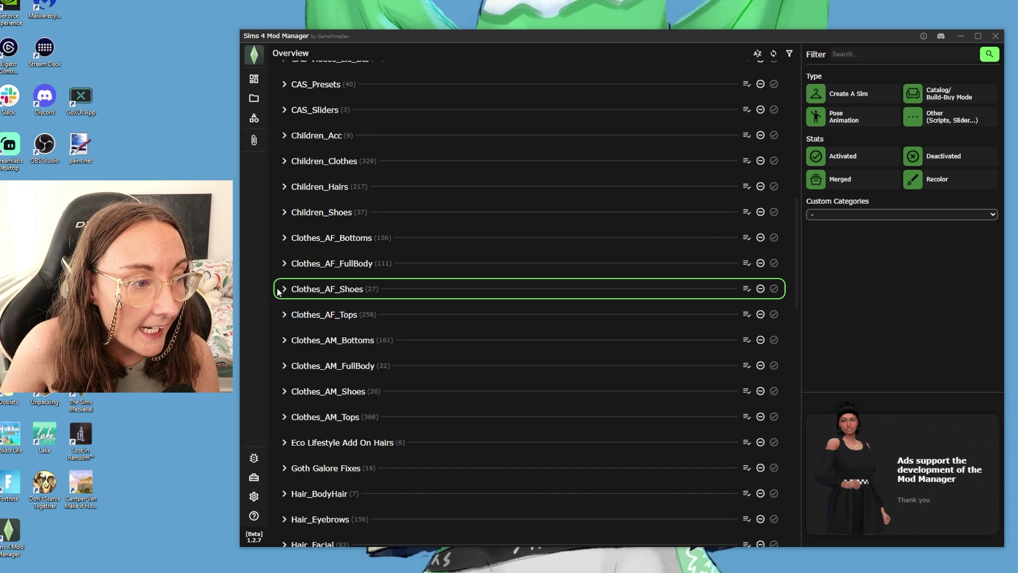
Delete two tops from Clothes_AF_Tops, leaving 256, then page through Hair_Male_Hairs
{"action": "left_click", "coordinate": [283, 315]}
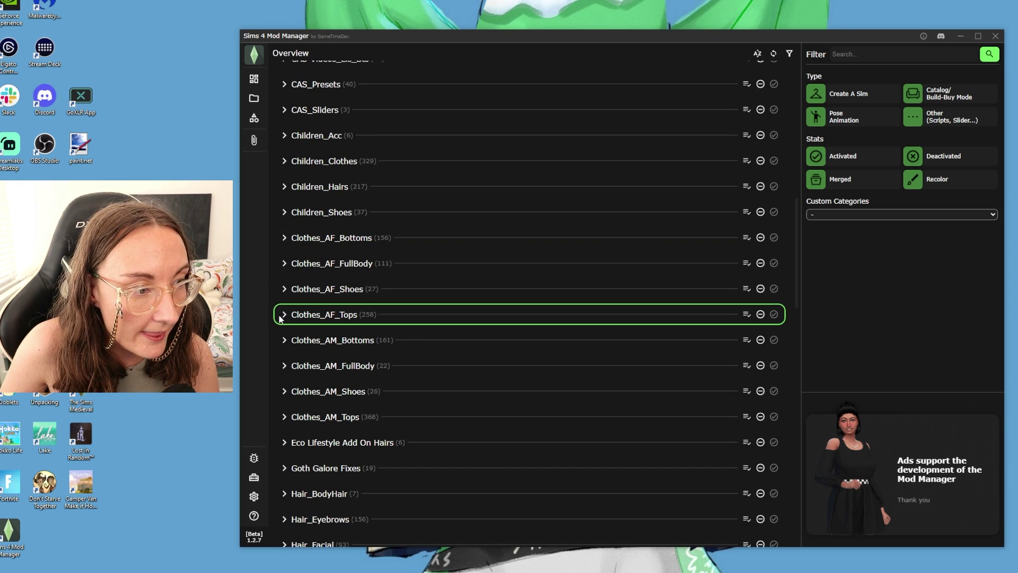
{"action": "scroll", "coordinate": [755, 382], "scroll_direction": "down", "scroll_amount": 5}
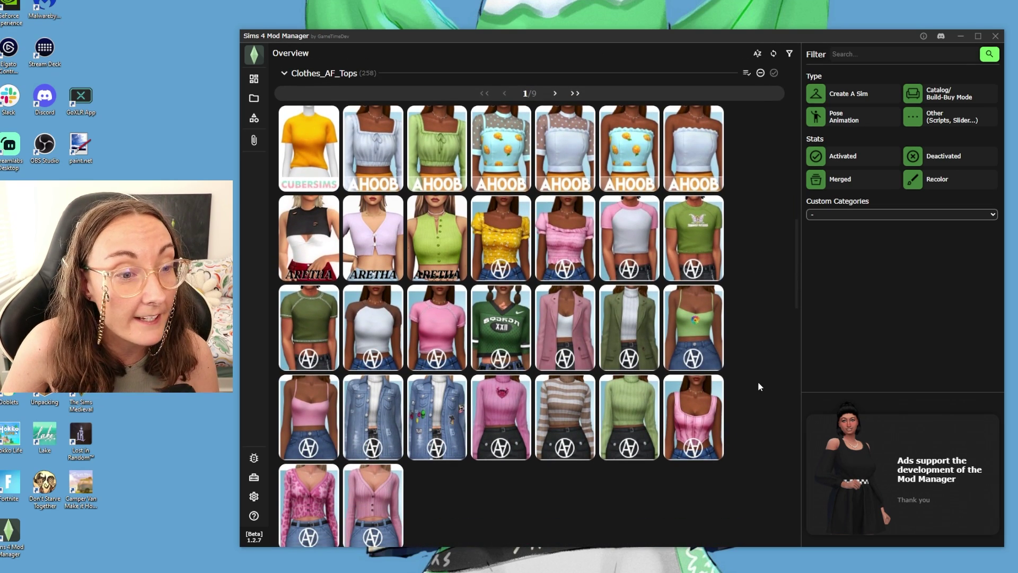
{"action": "left_click", "coordinate": [554, 93]}
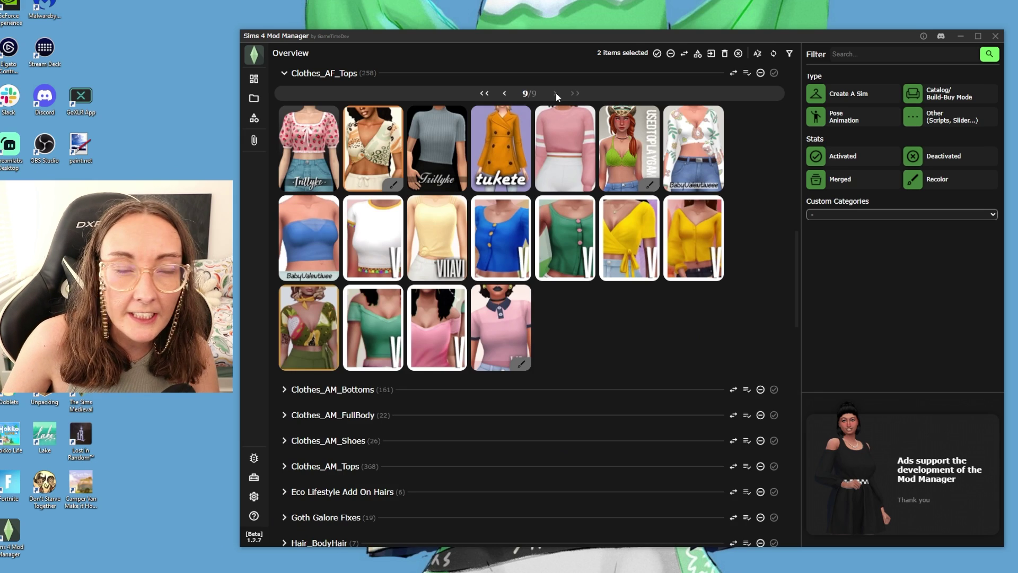
{"action": "left_click", "coordinate": [724, 53]}
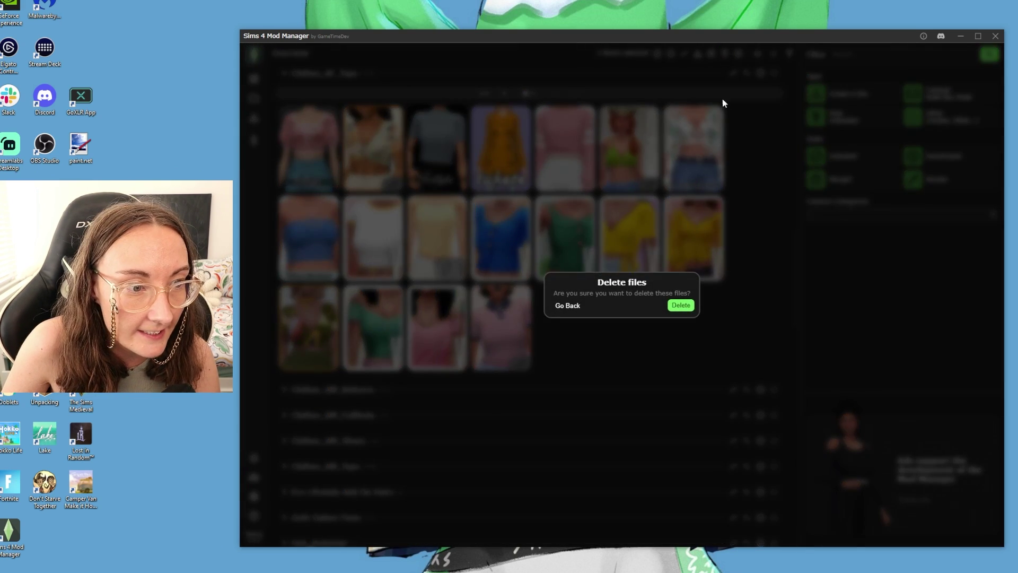
{"action": "left_click", "coordinate": [677, 307]}
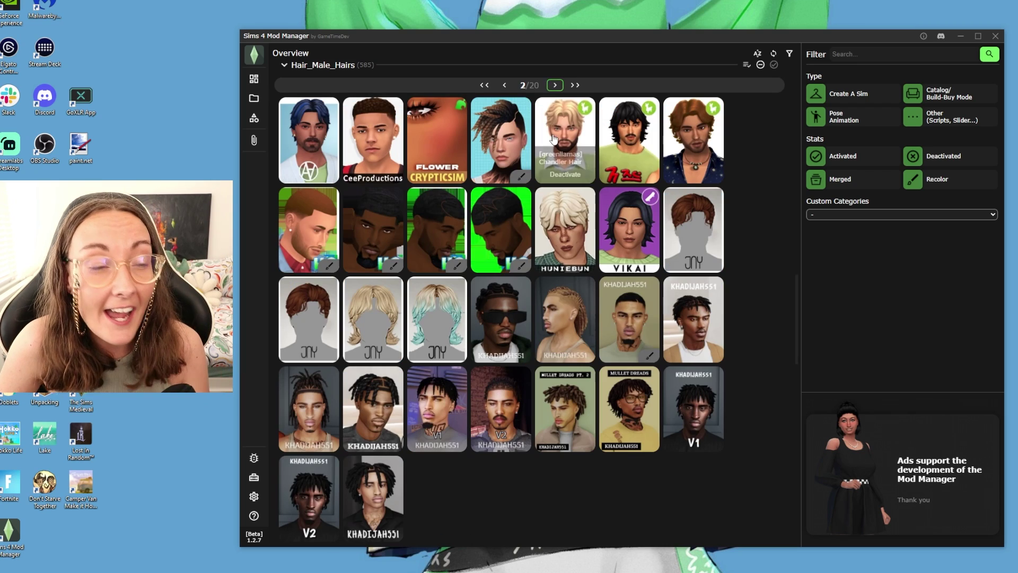
{"action": "left_click", "coordinate": [555, 85]}
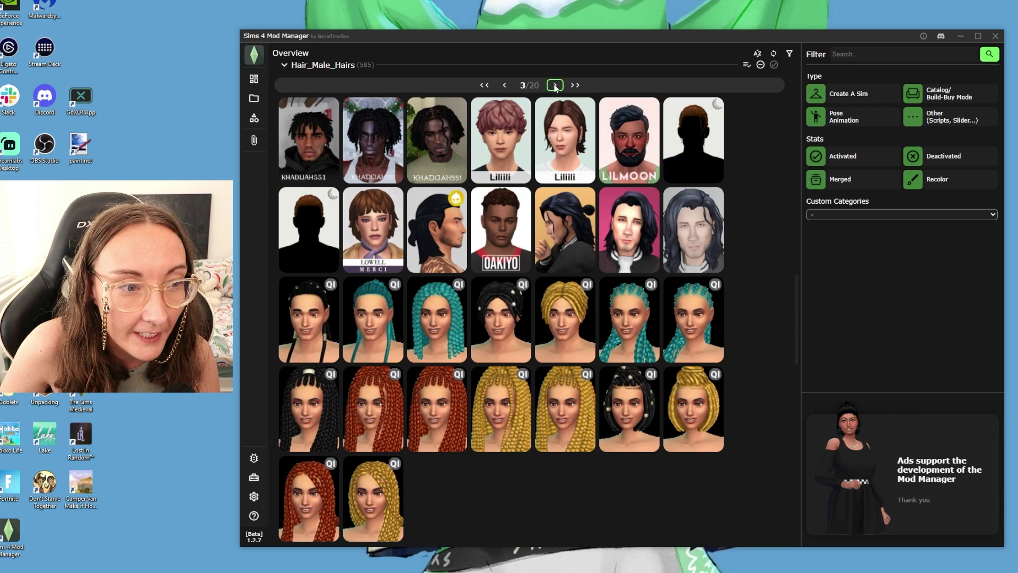
Advance to the next page of Hair_Male_Hairs thumbnails
{"action": "left_click", "coordinate": [555, 84]}
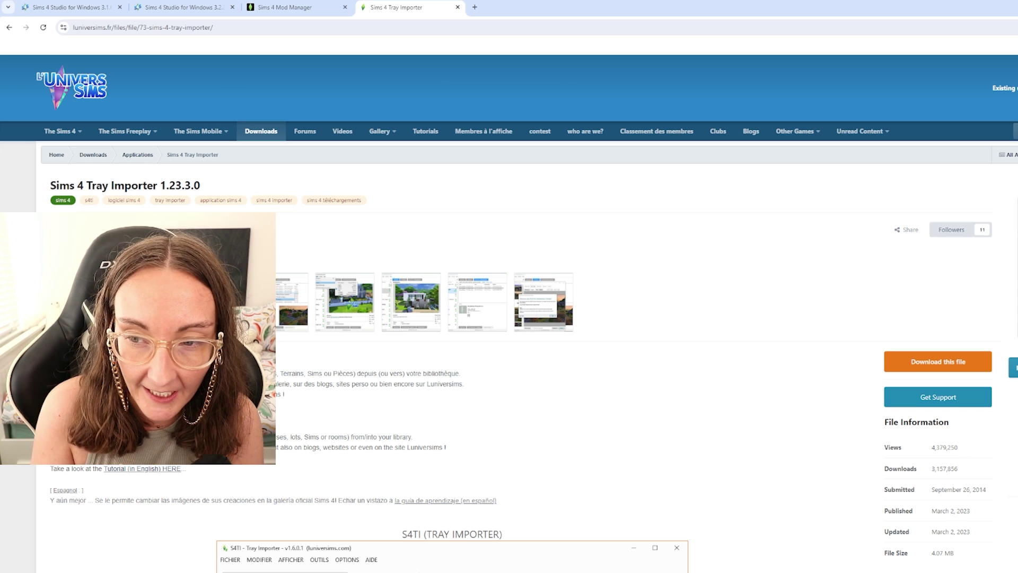
Highlight the Sims 4 Tray Importer 1.23.3.0 title on the Luniversims page
{"action": "left_click_drag", "start_coordinate": [50, 187], "coordinate": [150, 190]}
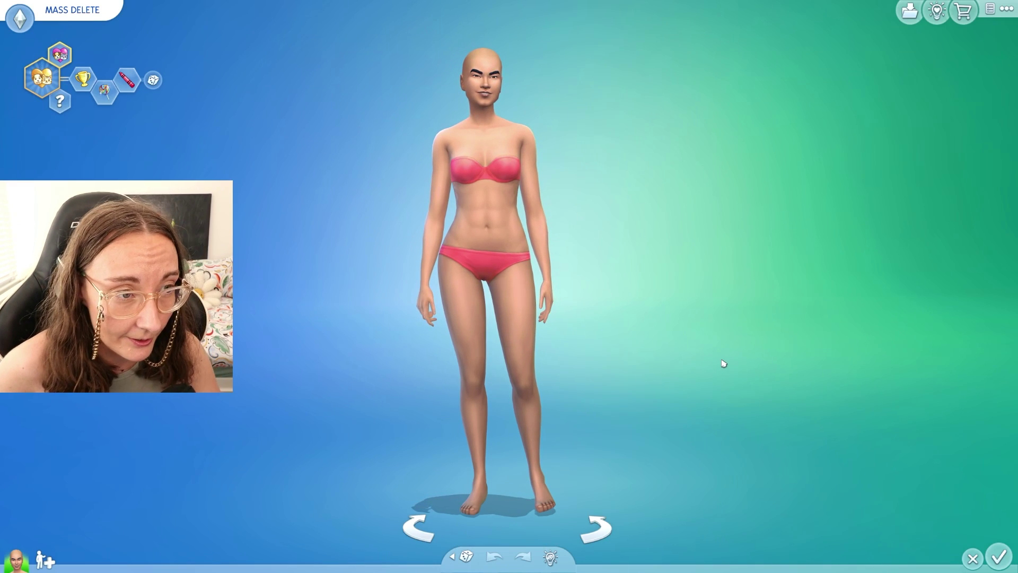
Dress the Sim in the blank full-body outfit from Bottoms > Full Body
{"action": "left_click", "coordinate": [476, 226]}
{"action": "left_click", "coordinate": [512, 228]}
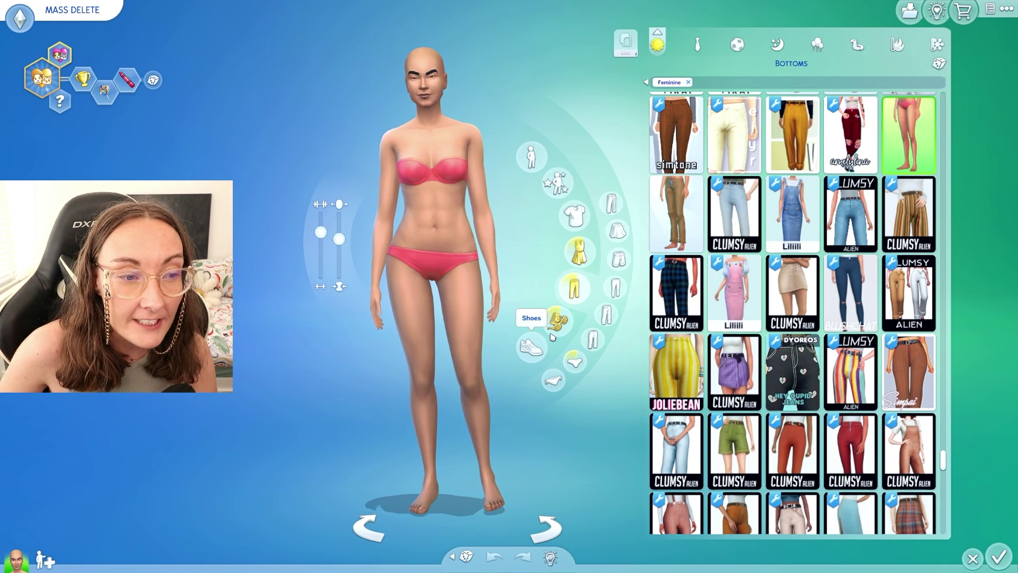
{"action": "scroll", "coordinate": [556, 328], "scroll_direction": "up", "scroll_amount": 2}
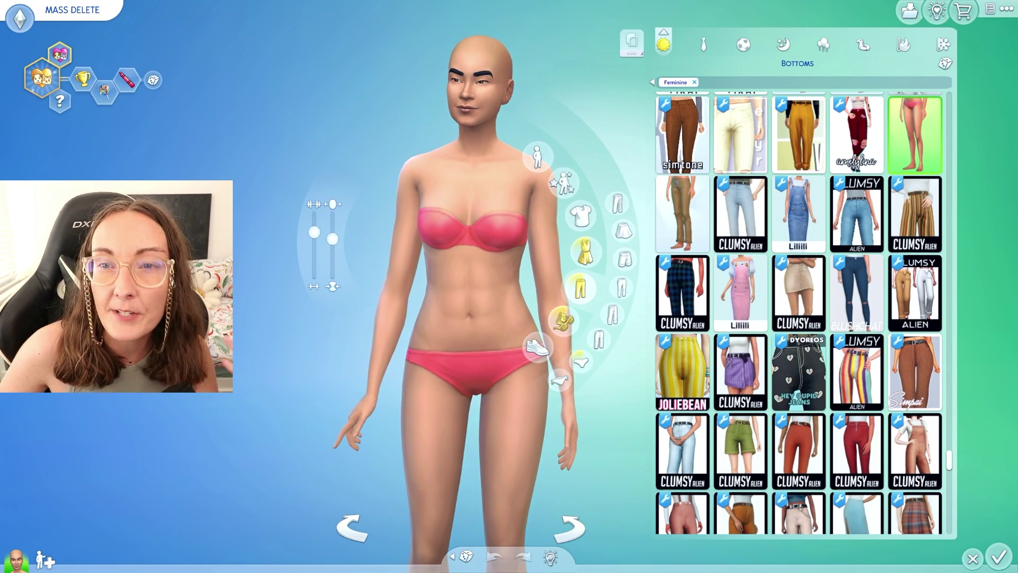
{"action": "left_click", "coordinate": [583, 250]}
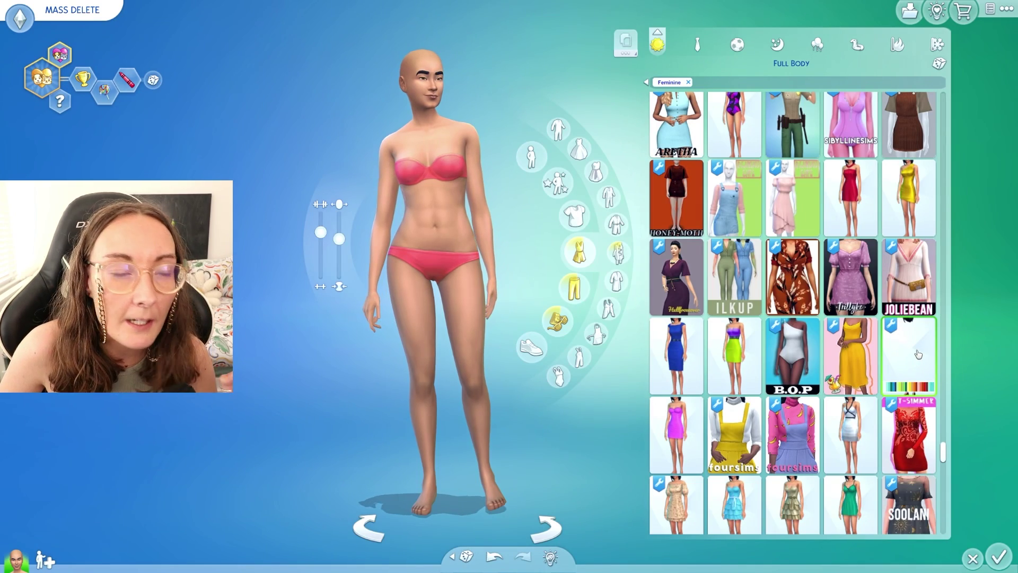
{"action": "left_click", "coordinate": [911, 360]}
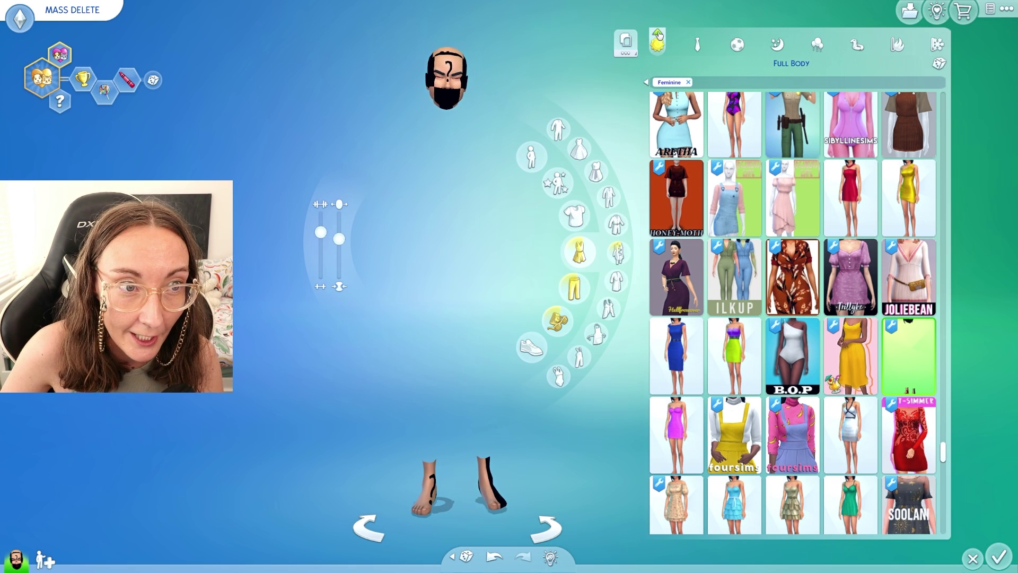
Add a second outfit and try the CLUMSY, pink pinafore and black print CC dresses
{"action": "mouse_move", "coordinate": [662, 33]}
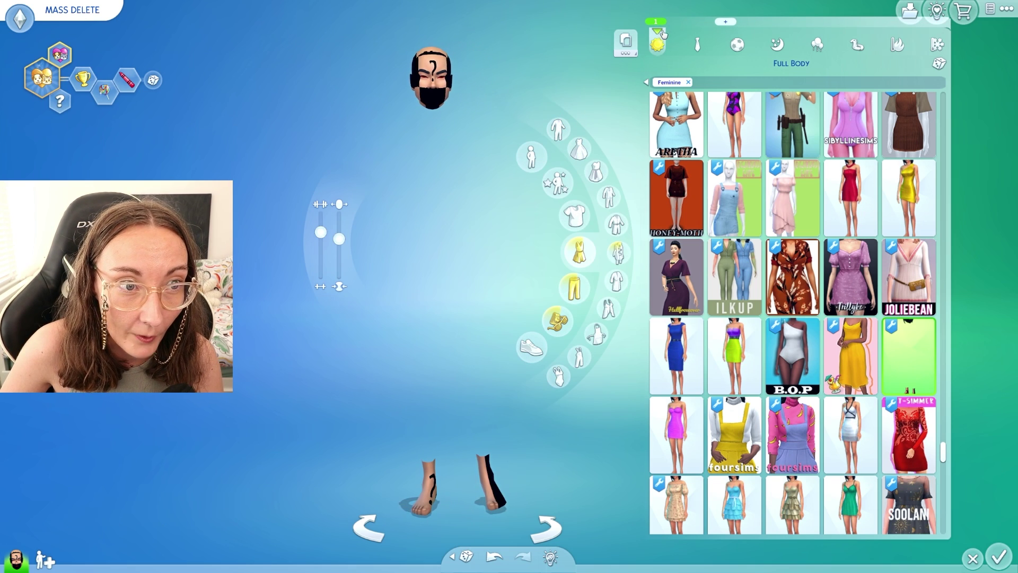
{"action": "left_click", "coordinate": [724, 23]}
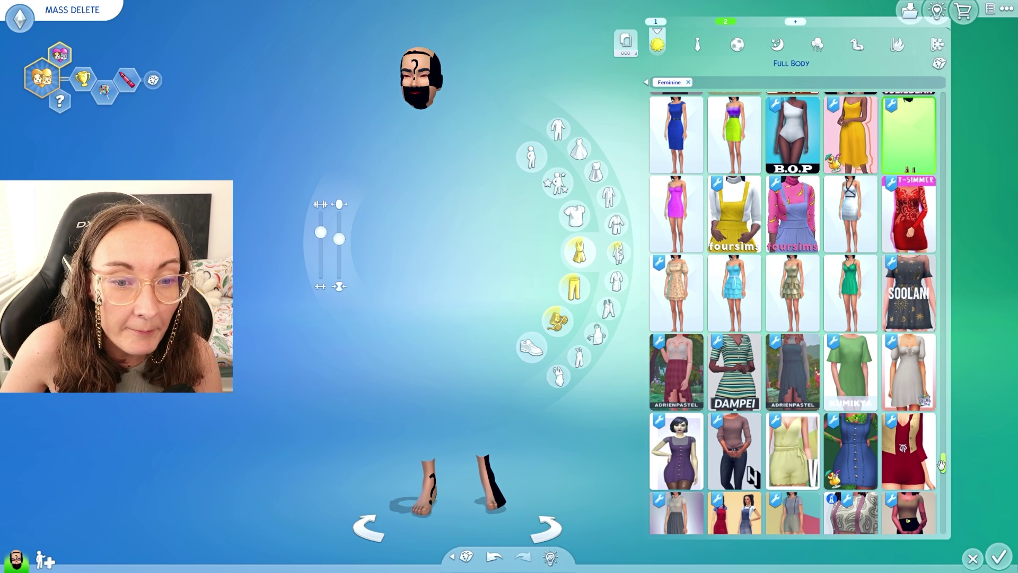
{"action": "left_click_drag", "start_coordinate": [944, 467], "coordinate": [960, 500]}
{"action": "left_click", "coordinate": [669, 344]}
{"action": "left_click", "coordinate": [720, 352]}
{"action": "left_click", "coordinate": [784, 351]}
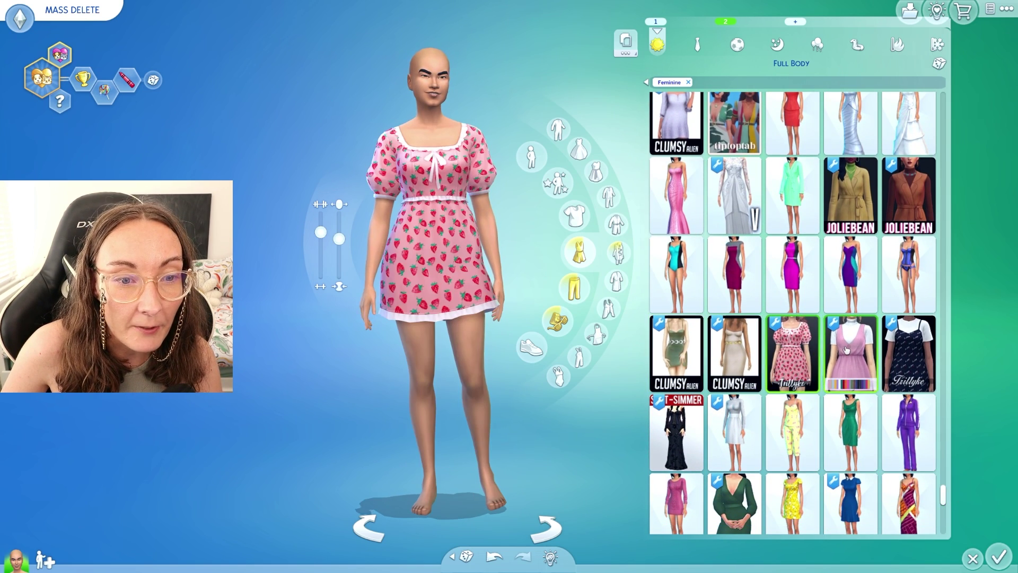
{"action": "left_click", "coordinate": [848, 347]}
{"action": "left_click", "coordinate": [888, 342]}
Try on the T-SIMMER, white long-sleeved, Levy's Party V3, polka-dot and pink off-shoulder dresses
{"action": "scroll", "coordinate": [742, 319], "scroll_direction": "down", "scroll_amount": 2}
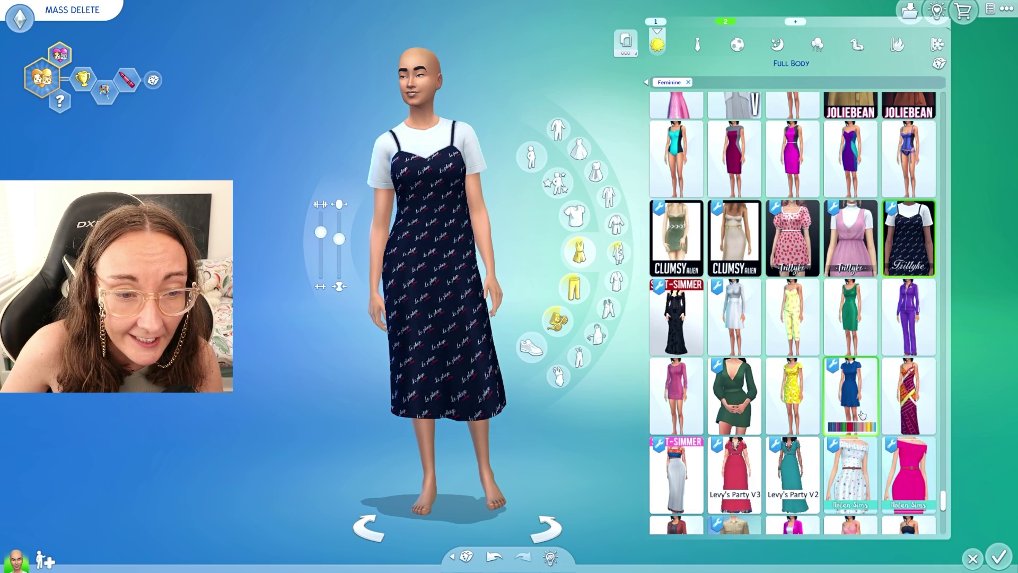
{"action": "left_click", "coordinate": [696, 310]}
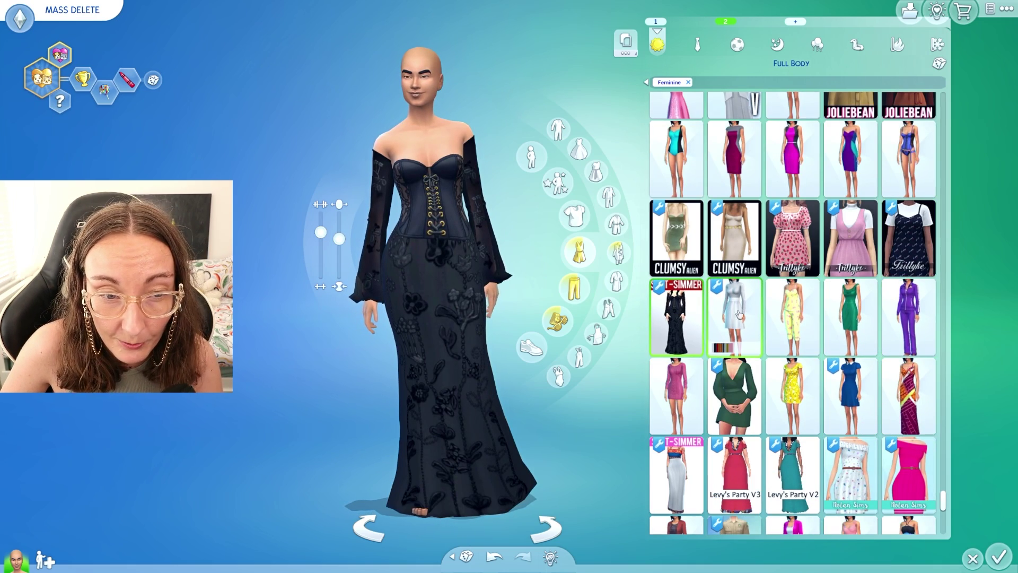
{"action": "left_click", "coordinate": [733, 315]}
{"action": "scroll", "coordinate": [710, 312], "scroll_direction": "down", "scroll_amount": 3}
{"action": "left_click", "coordinate": [682, 299]}
{"action": "left_click", "coordinate": [734, 300]}
{"action": "left_click", "coordinate": [865, 291]}
{"action": "left_click", "coordinate": [908, 300]}
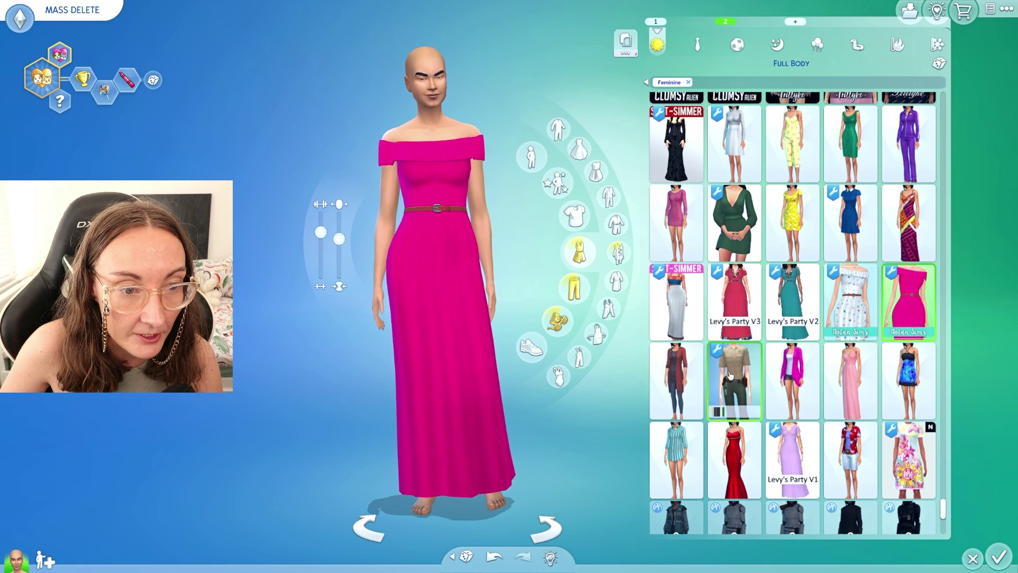
Try the police uniform and Levy's Party V1 dress, then delete the floral CC dress
{"action": "scroll", "coordinate": [752, 338], "scroll_direction": "down", "scroll_amount": 2}
{"action": "left_click", "coordinate": [734, 265]}
{"action": "left_click", "coordinate": [792, 339]}
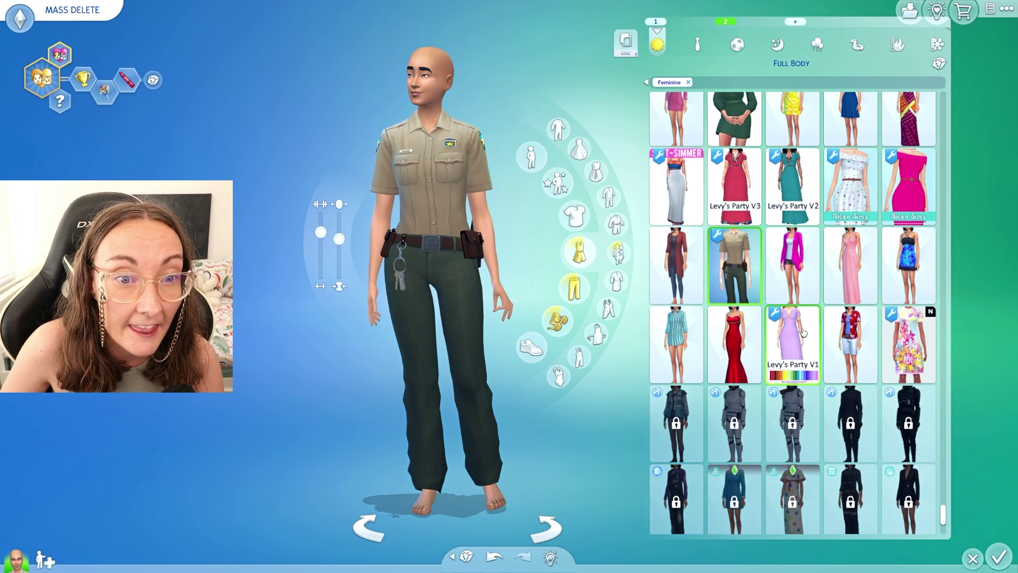
{"action": "left_click", "coordinate": [908, 345]}
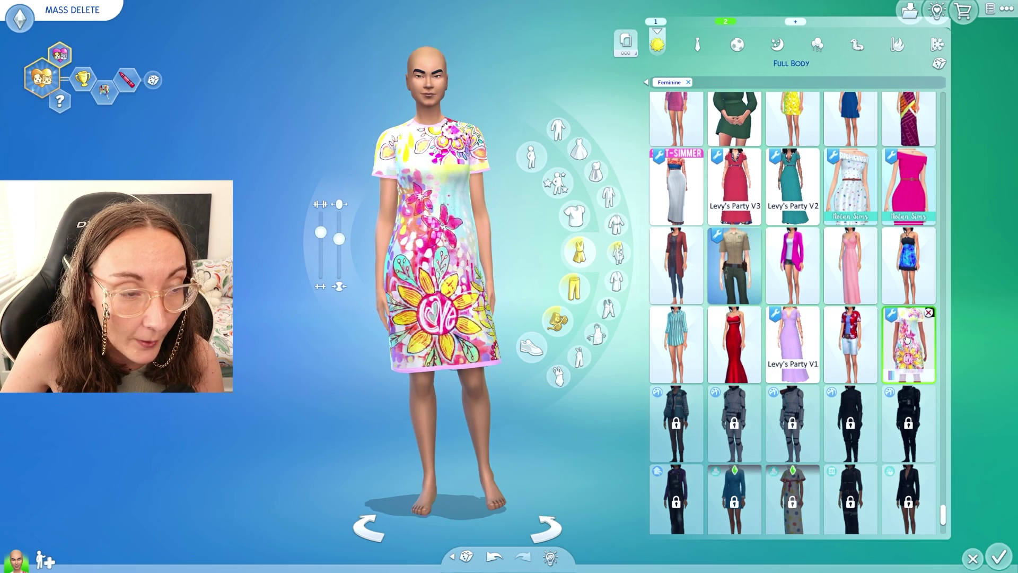
{"action": "left_click", "coordinate": [928, 312]}
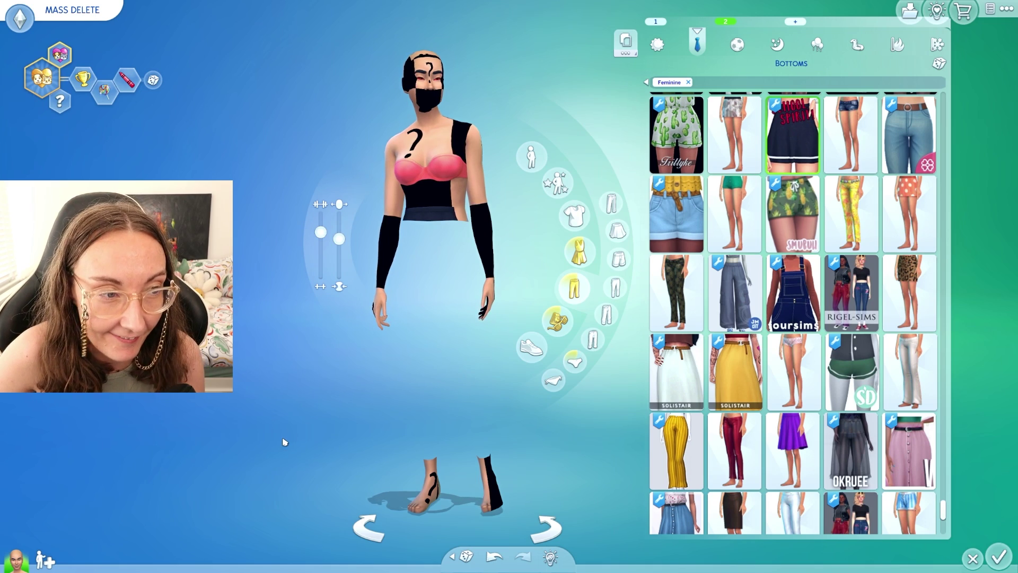
Turn the Sim around and check everyday outfits 1–3 for broken pieces
{"action": "left_click_drag", "start_coordinate": [253, 414], "coordinate": [252, 415]}
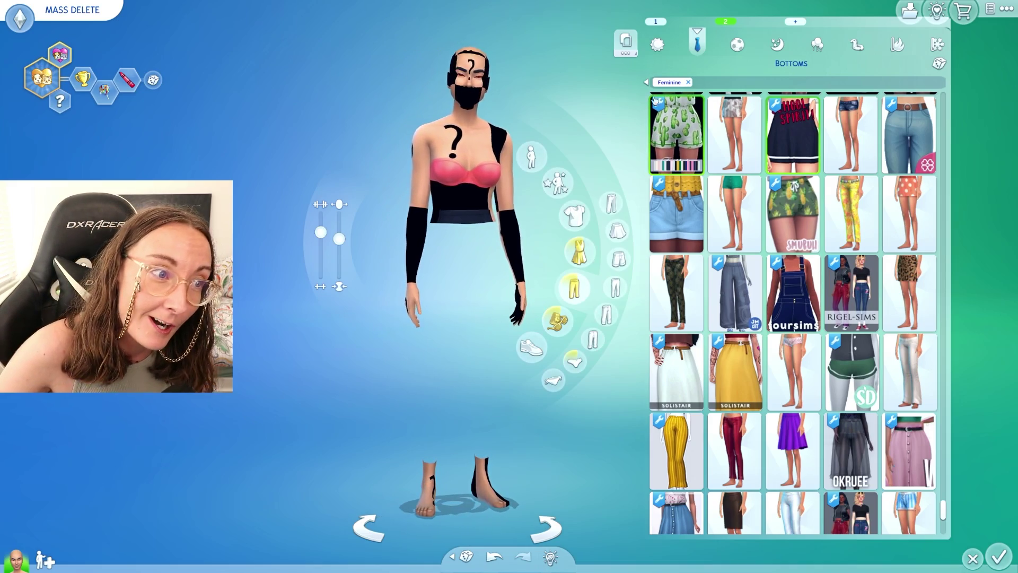
{"action": "scroll", "coordinate": [344, 234], "scroll_direction": "up", "scroll_amount": 3}
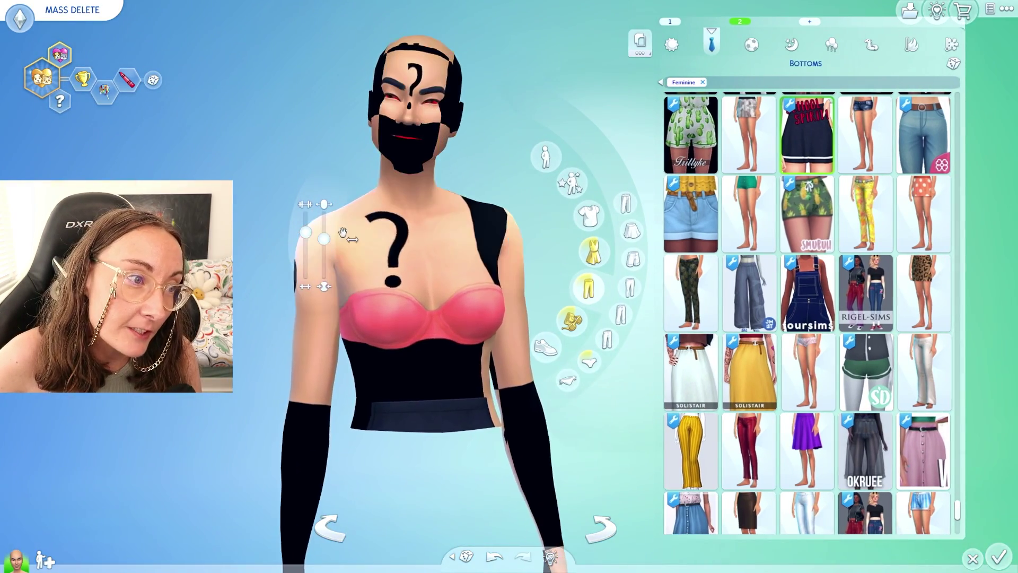
{"action": "scroll", "coordinate": [343, 233], "scroll_direction": "down", "scroll_amount": 3}
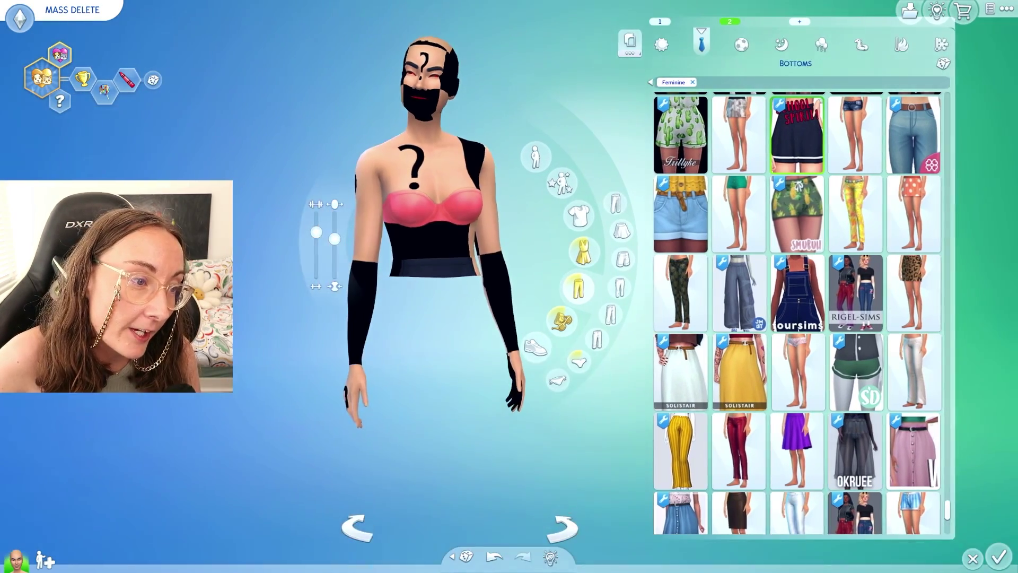
{"action": "left_click", "coordinate": [649, 24]}
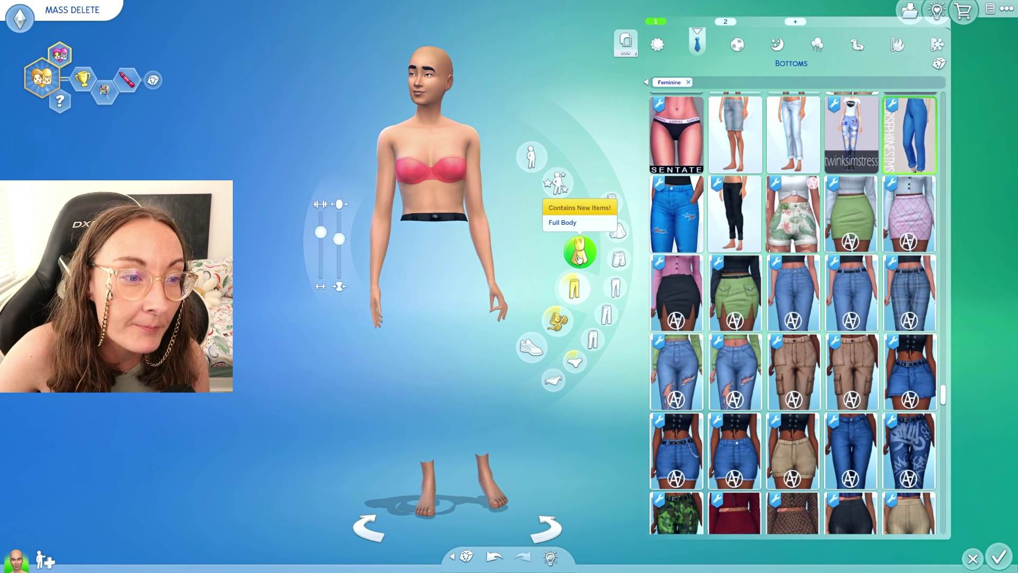
{"action": "left_click", "coordinate": [657, 43]}
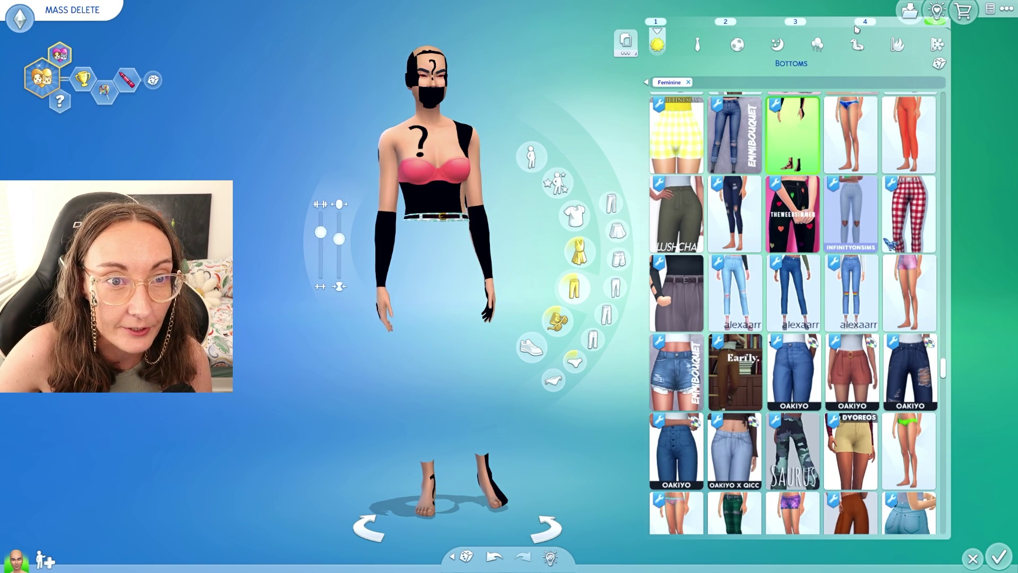
{"action": "left_click", "coordinate": [796, 23]}
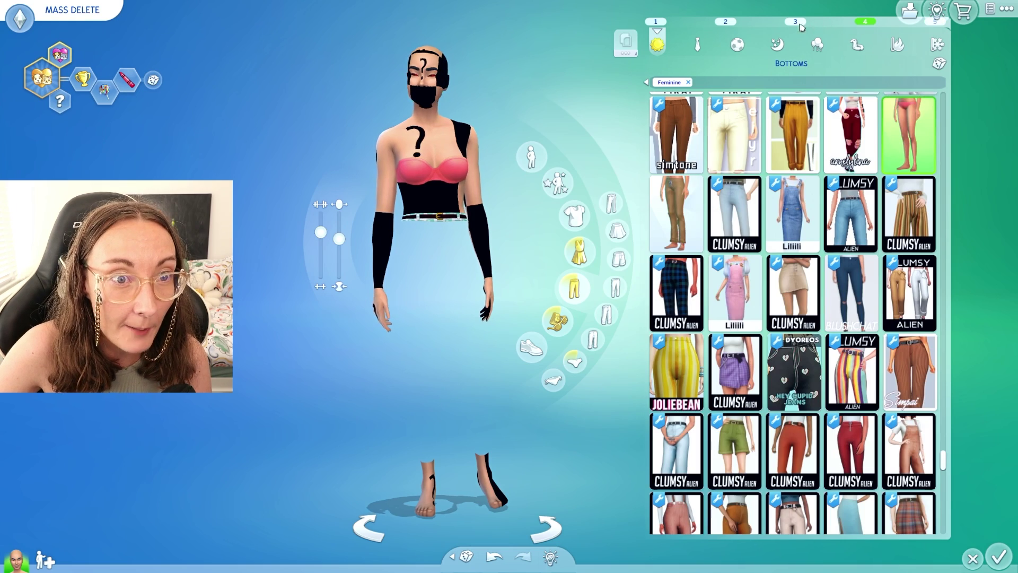
{"action": "left_click", "coordinate": [732, 23]}
{"action": "left_click", "coordinate": [654, 22]}
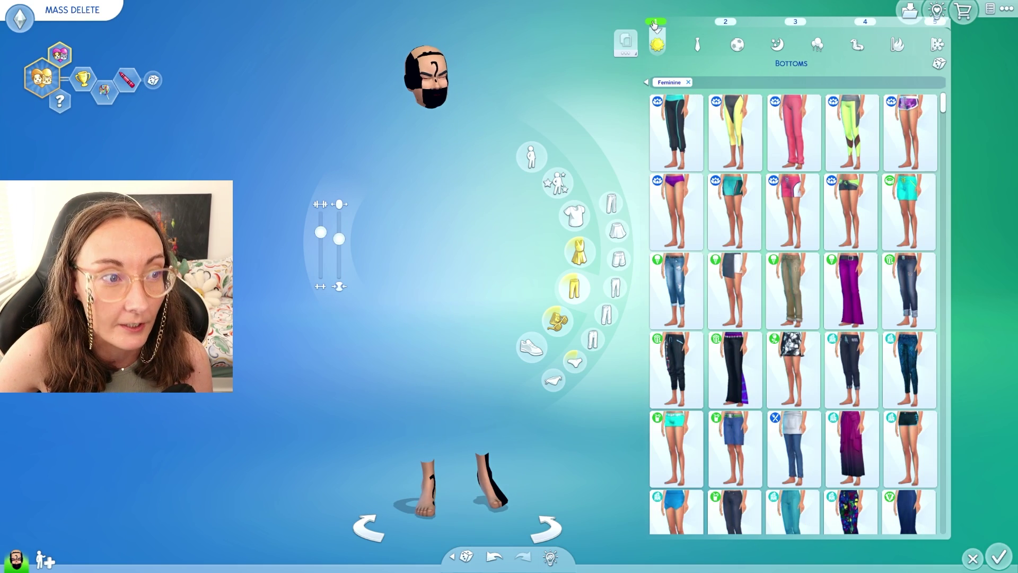
{"action": "left_click", "coordinate": [725, 21]}
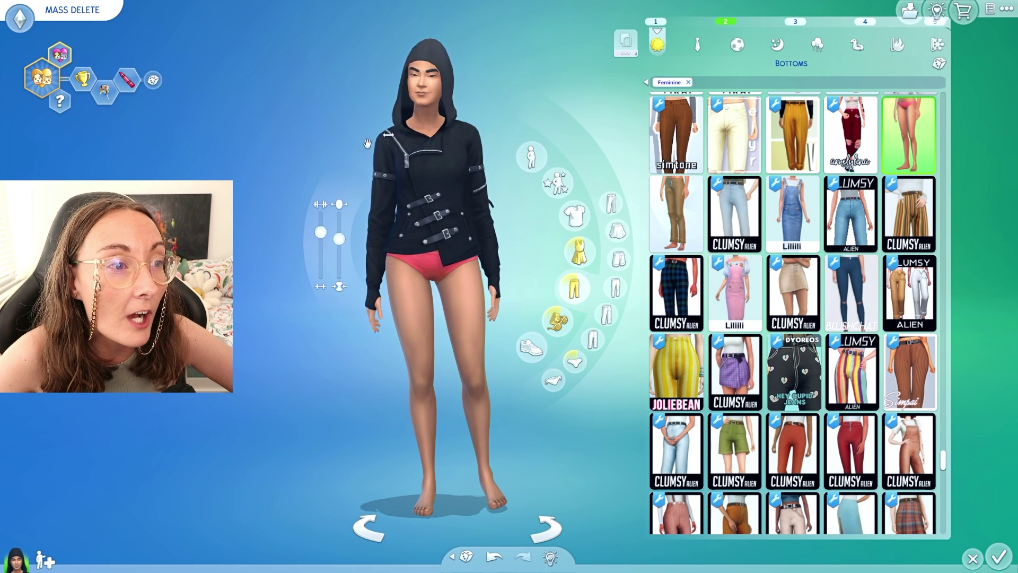
Save the household to My Library under the name DELETE 2
{"action": "left_click", "coordinate": [910, 12]}
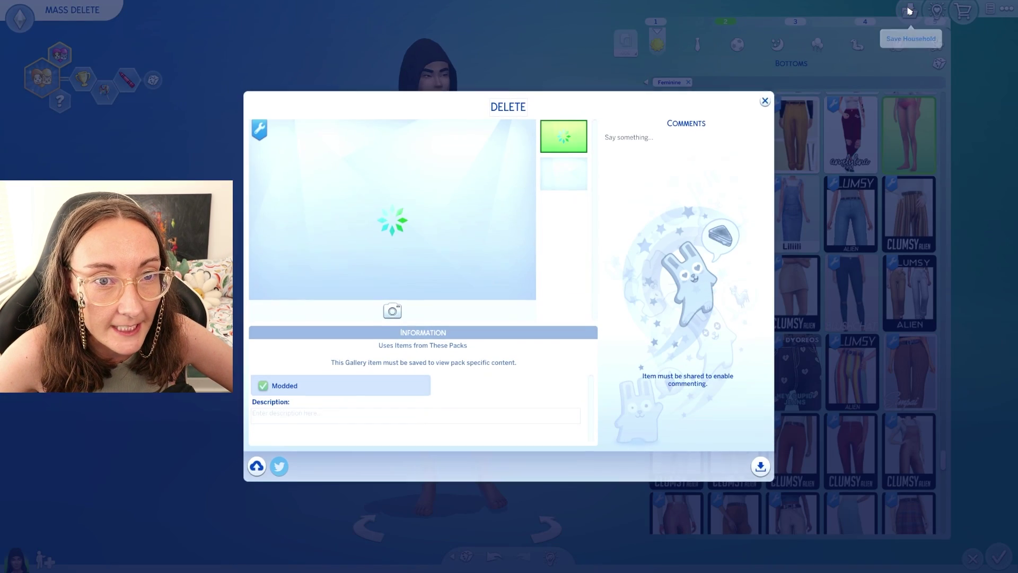
{"action": "left_click", "coordinate": [527, 118]}
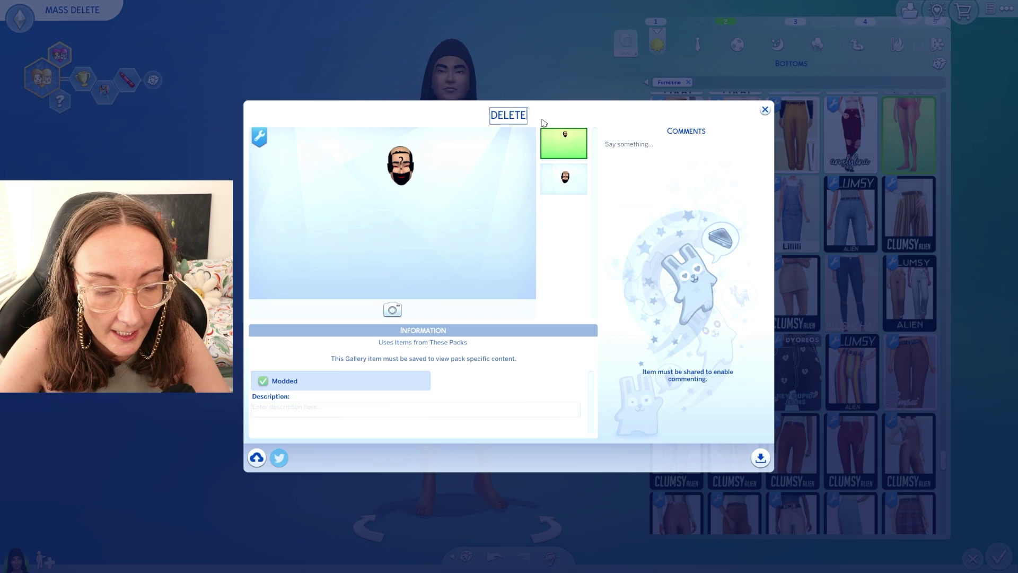
{"action": "type", "text": "2"}
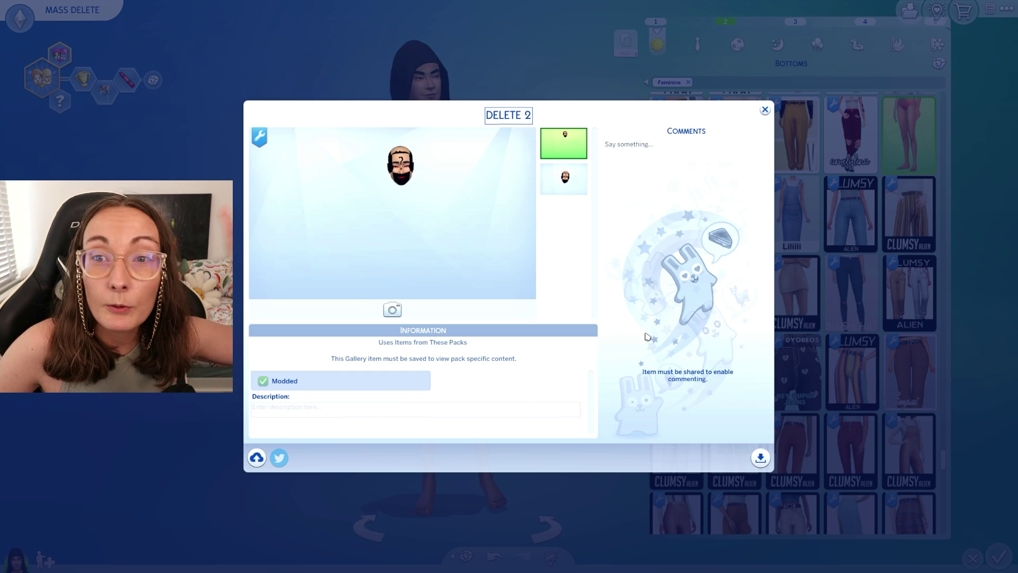
{"action": "left_click", "coordinate": [763, 461]}
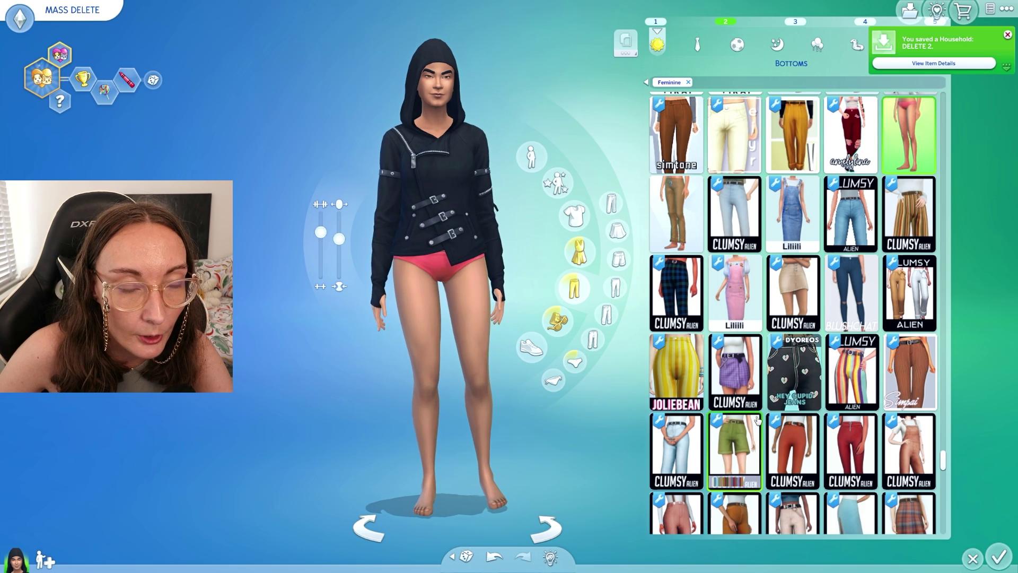
Exit The Sims 4 without saving
{"action": "key", "text": "Escape"}
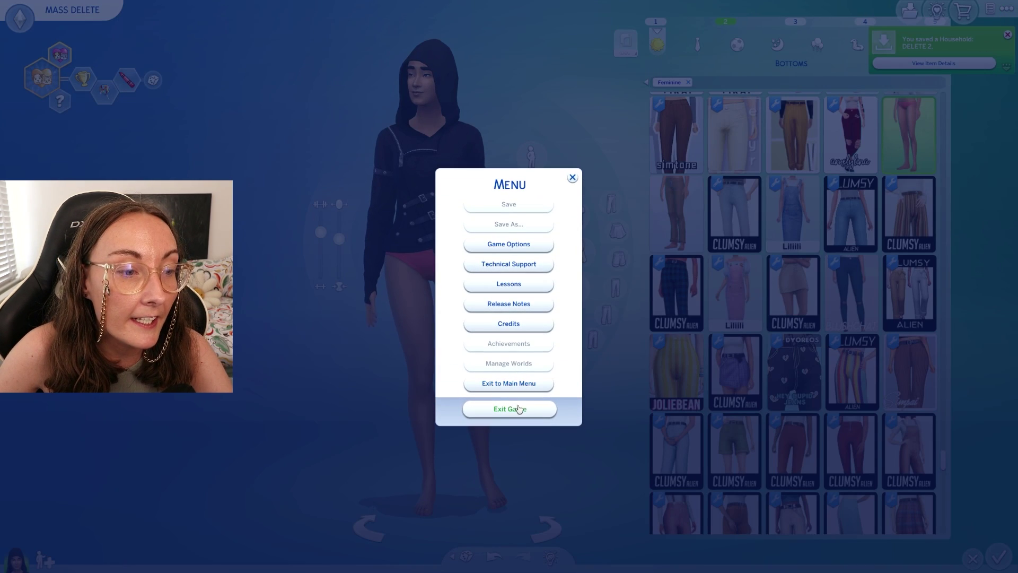
{"action": "left_click", "coordinate": [518, 408]}
{"action": "left_click", "coordinate": [587, 322]}
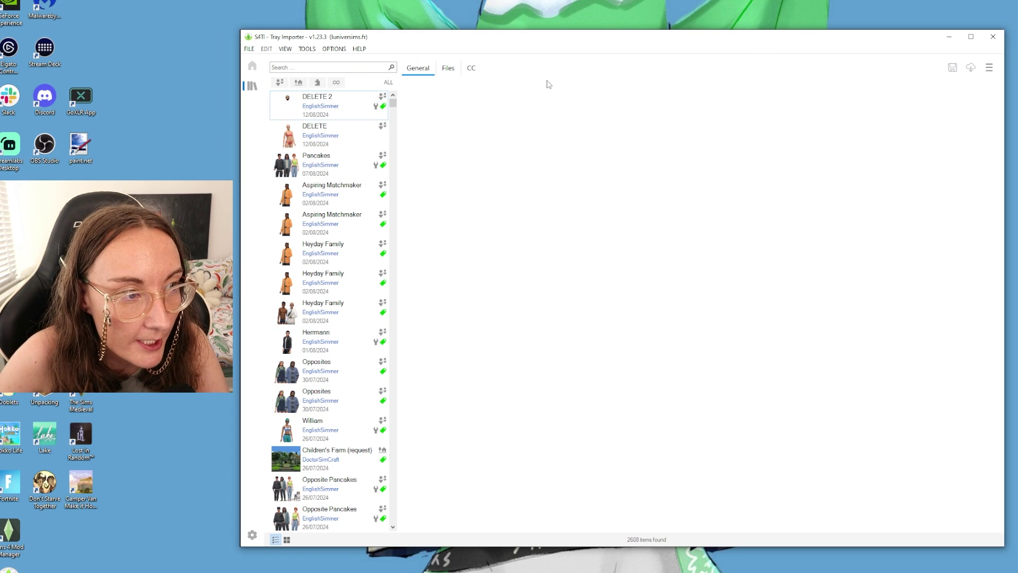
List DELETE 2's custom content and reveal the Hezza Sally cardigan mod in its Clothes_AF_Tops folder
{"action": "left_click", "coordinate": [348, 107]}
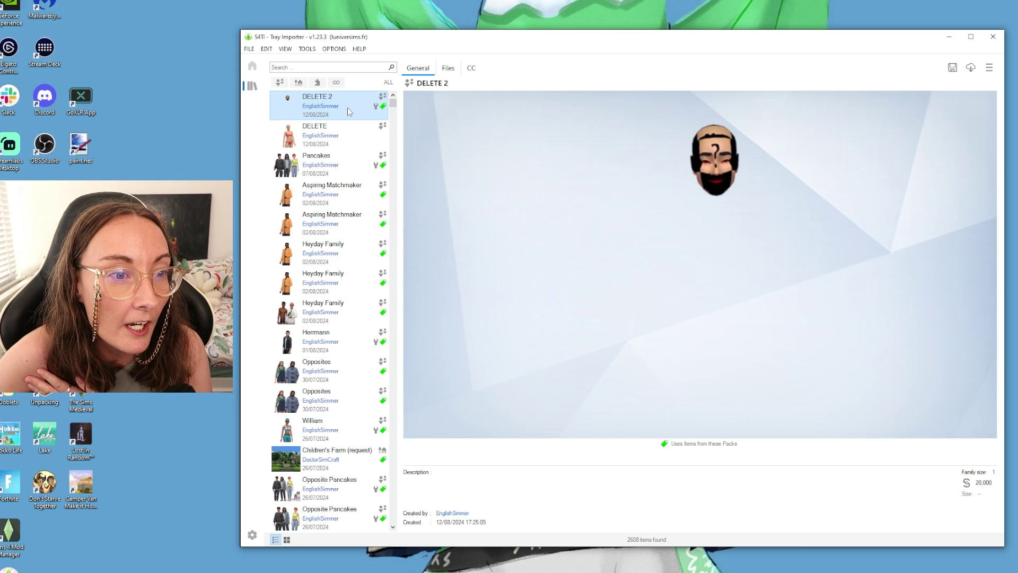
{"action": "left_click", "coordinate": [472, 69]}
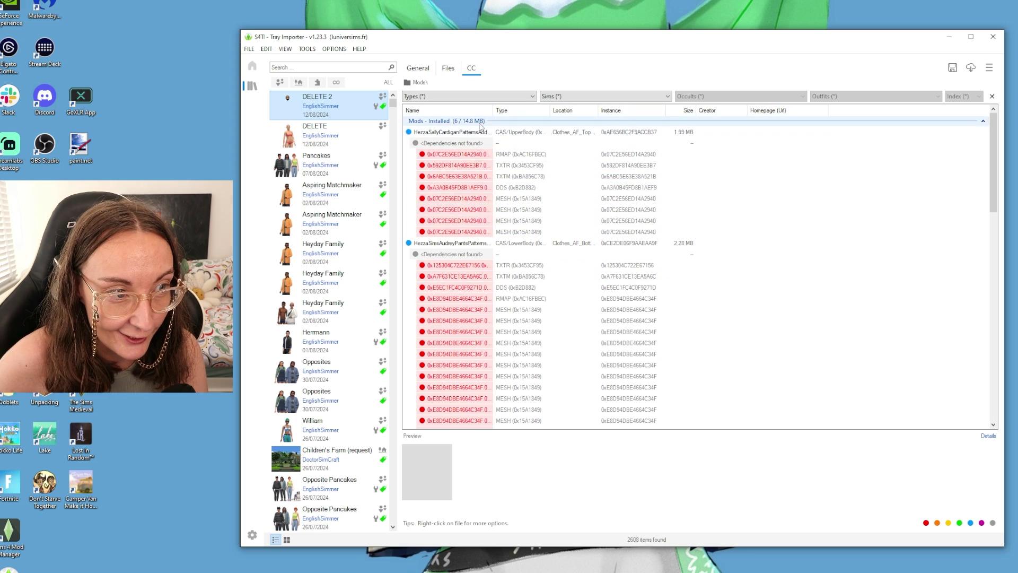
{"action": "left_click", "coordinate": [454, 133]}
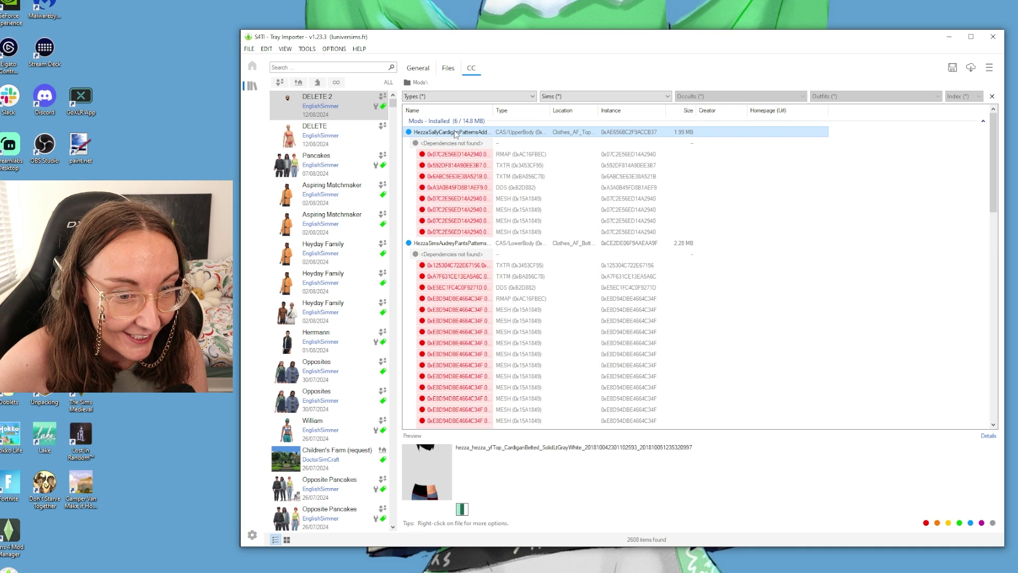
{"action": "right_click", "coordinate": [516, 136]}
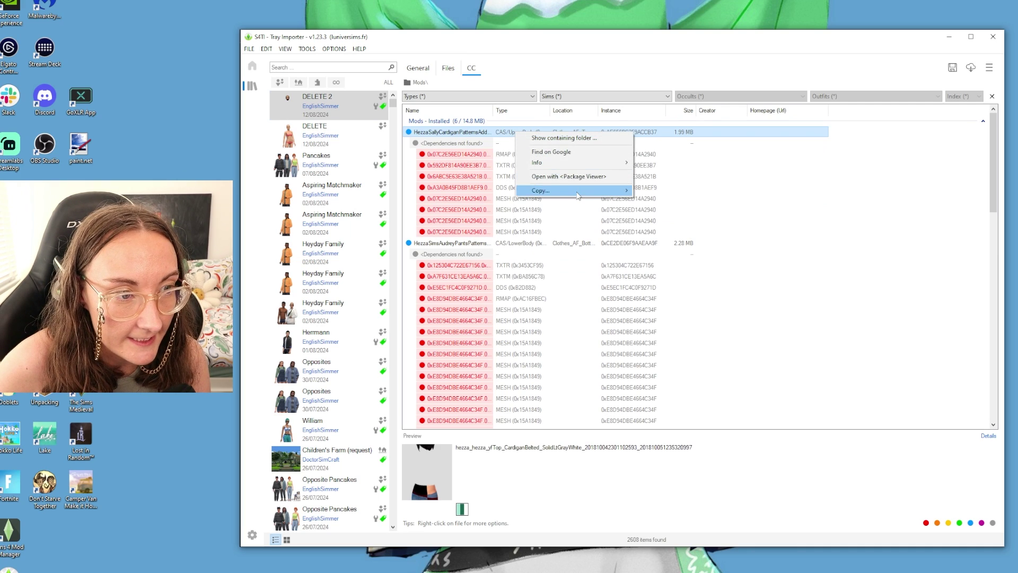
{"action": "left_click", "coordinate": [566, 138]}
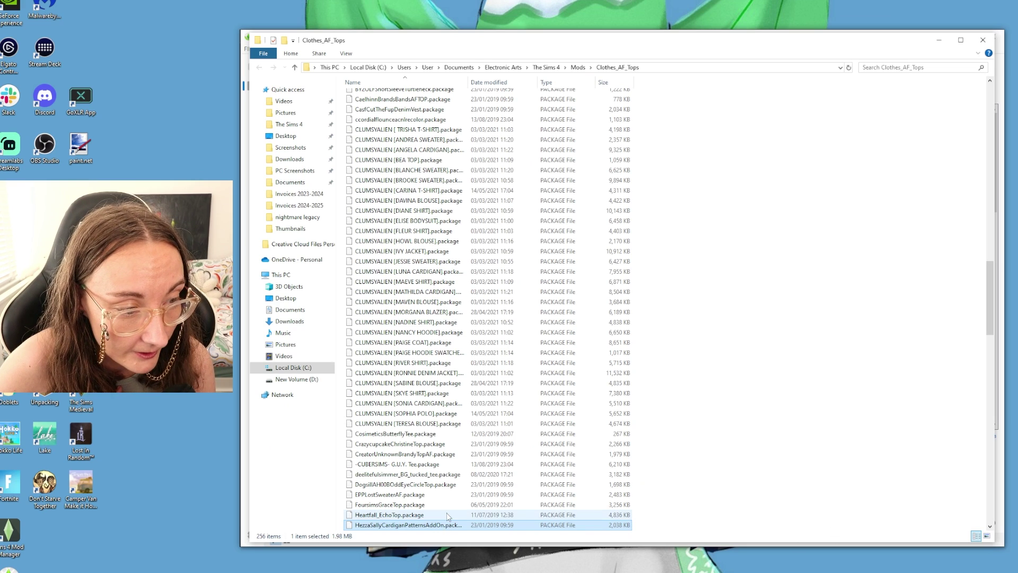
Delete the HezzaSallyCardiganPatternsAddOn.package file from the Clothes_AF_Tops folder
{"action": "left_click", "coordinate": [419, 525]}
{"action": "left_click", "coordinate": [497, 527]}
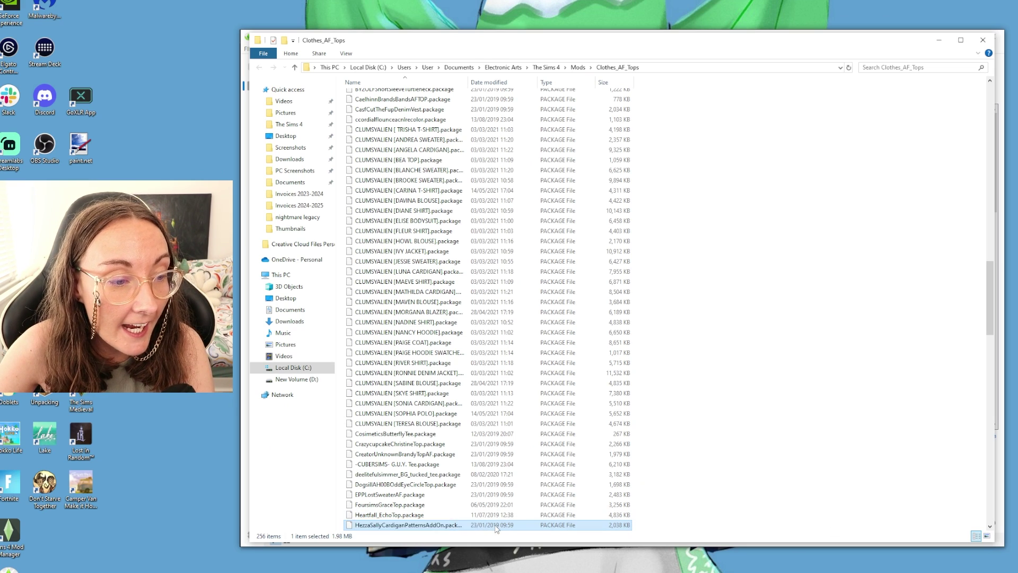
{"action": "key", "text": "Delete"}
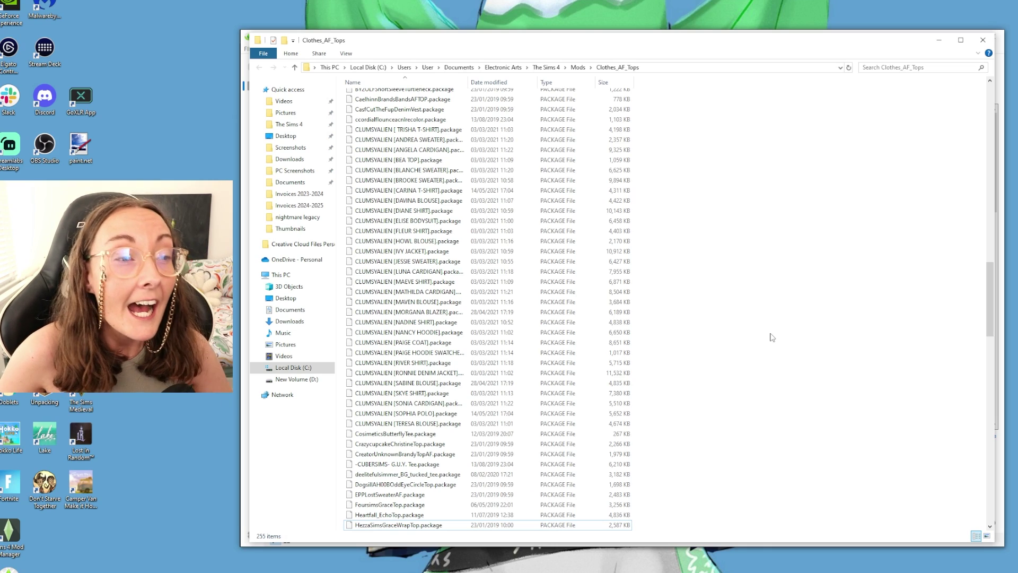
Minimise the Clothes_AF_Tops window and close the Clothes_AF_Bottoms window to return to S4TI
{"action": "left_click", "coordinate": [939, 41]}
{"action": "left_click", "coordinate": [530, 551]}
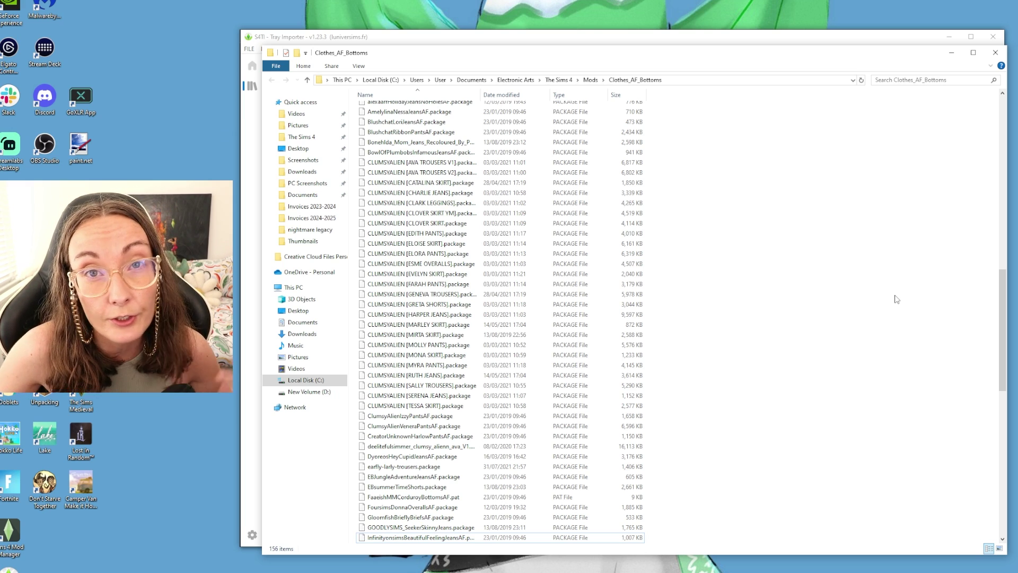
{"action": "key", "text": "alt+F4"}
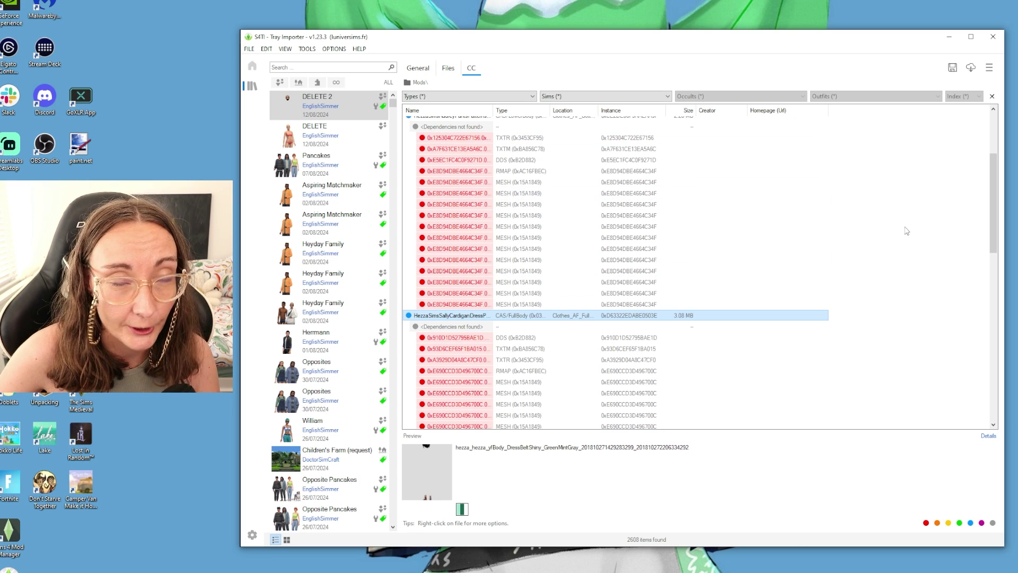
Preview the Rosecoffeesims skirt, then open the Bonehilda Mom Jeans file's folder from the dependency list
{"action": "scroll", "coordinate": [483, 354], "scroll_direction": "down", "scroll_amount": 3}
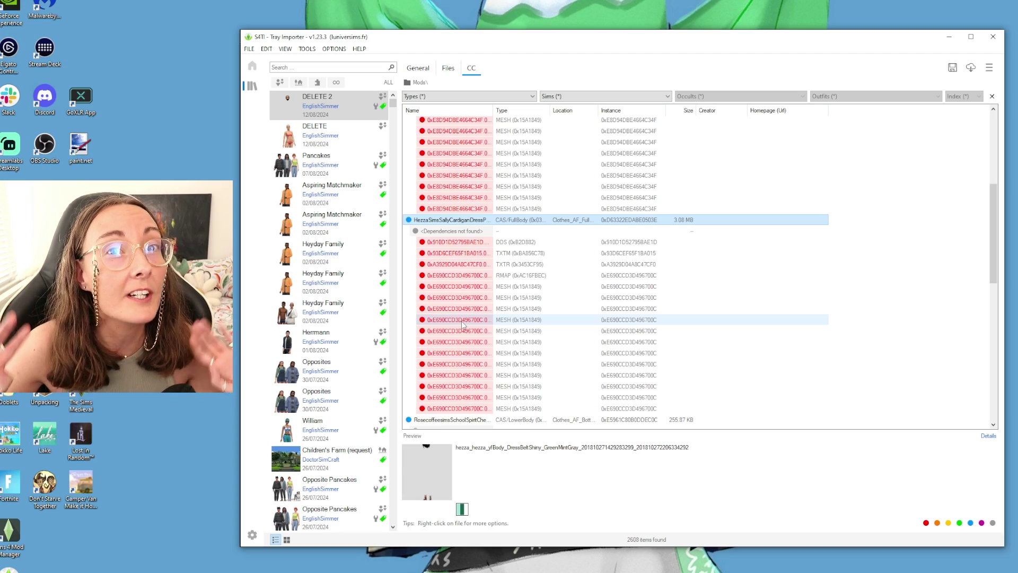
{"action": "left_click", "coordinate": [451, 420]}
{"action": "scroll", "coordinate": [445, 403], "scroll_direction": "down", "scroll_amount": 5}
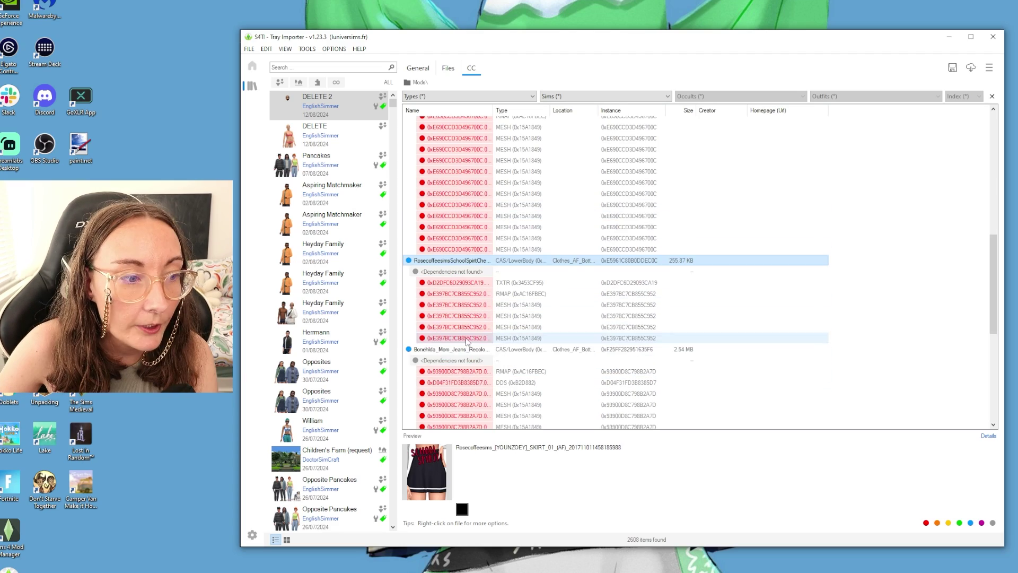
{"action": "double_click", "coordinate": [439, 349]}
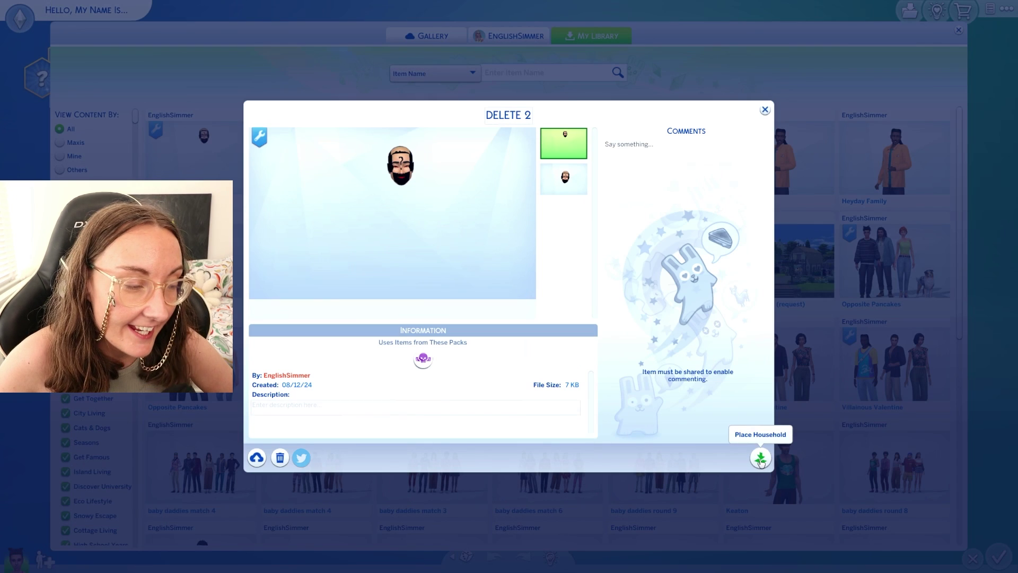
Place the DELETE 2 household into Create A Sim, replacing the current household, and dismiss Items Removed
{"action": "left_click", "coordinate": [760, 458]}
{"action": "left_click", "coordinate": [535, 318]}
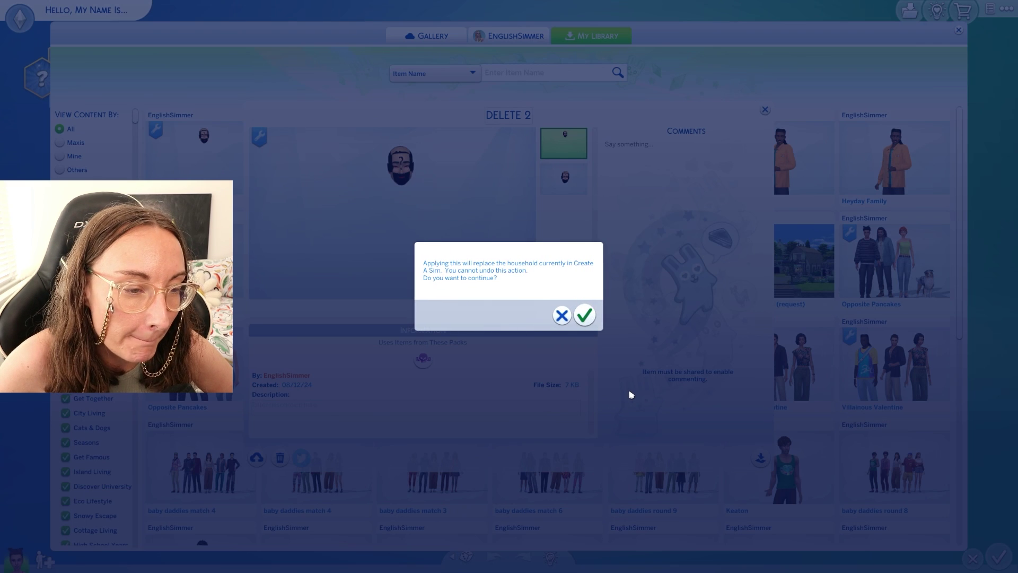
{"action": "left_click", "coordinate": [584, 314]}
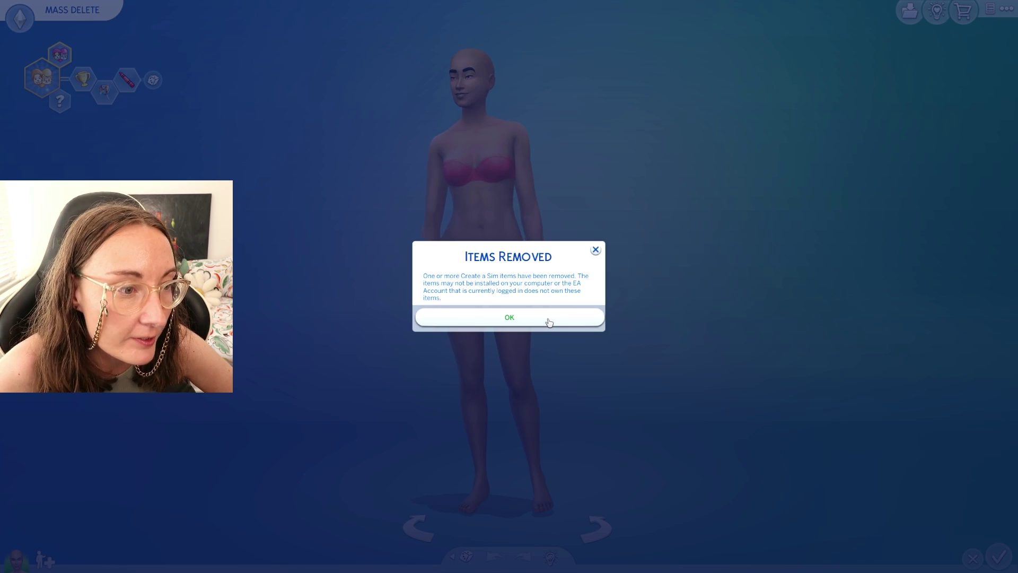
{"action": "left_click", "coordinate": [548, 319]}
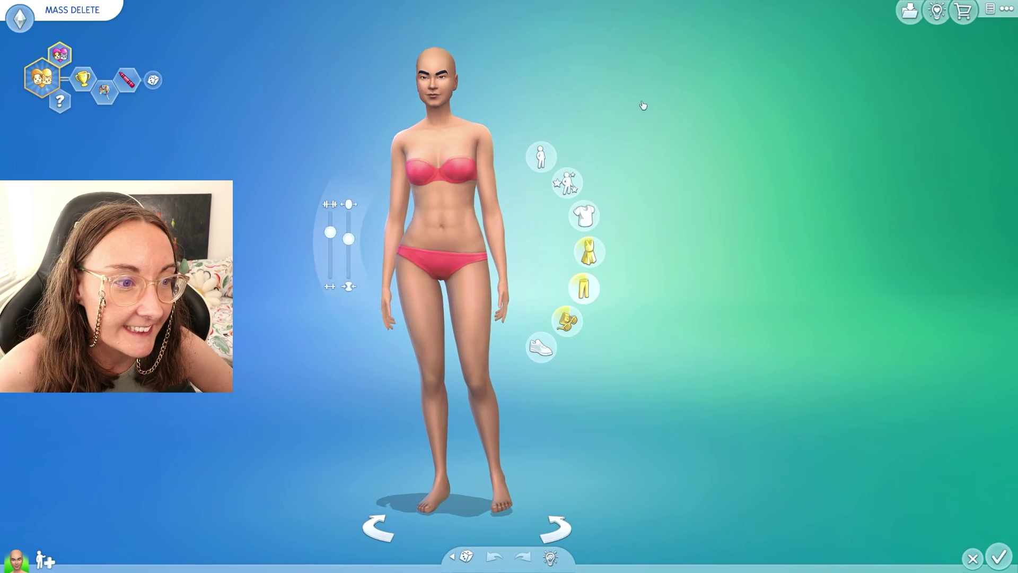
Browse the sim's Bottoms and look through its third and fourth outfits
{"action": "left_click", "coordinate": [586, 288]}
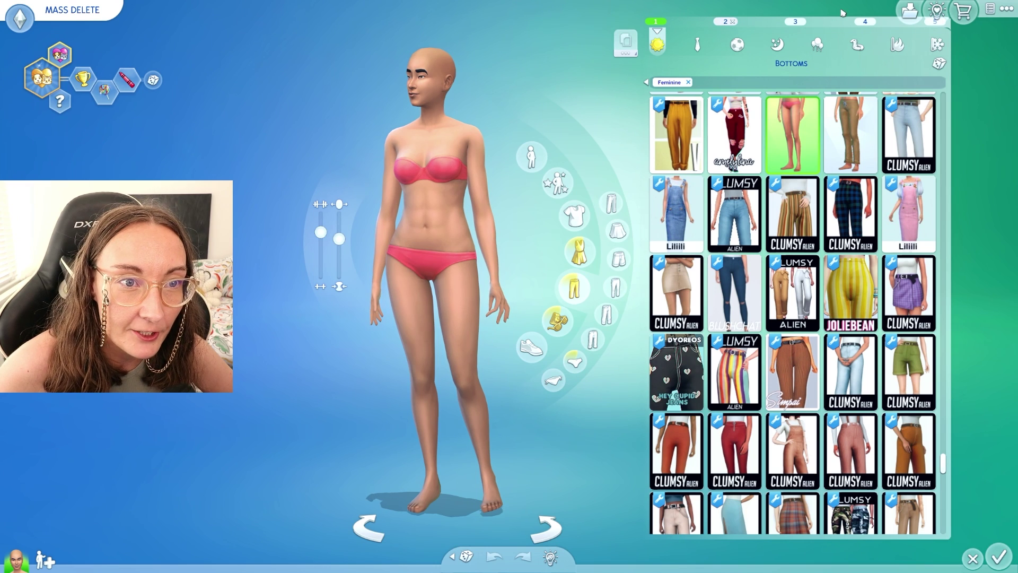
{"action": "left_click", "coordinate": [795, 21]}
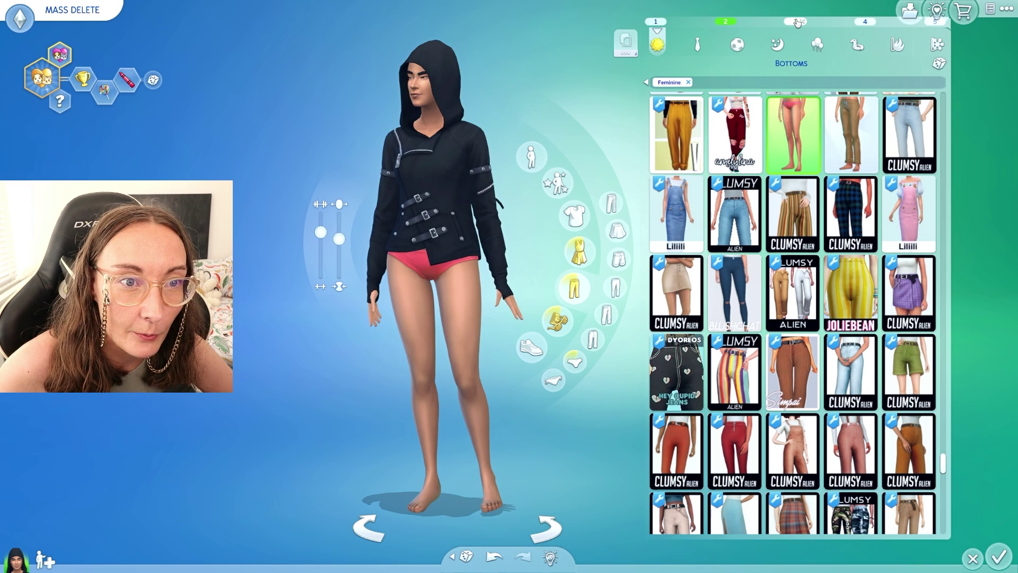
{"action": "left_click", "coordinate": [872, 22]}
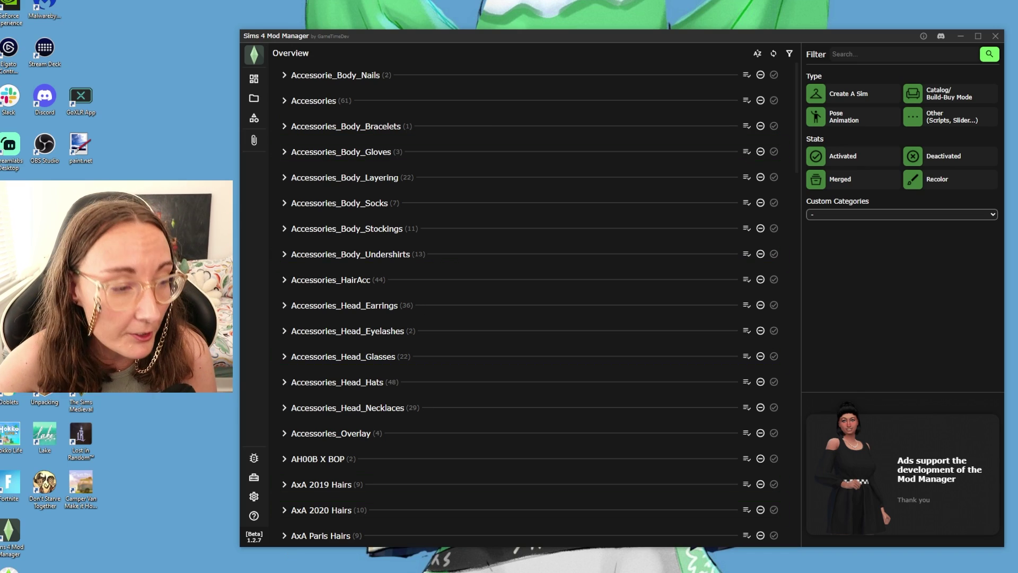
Switch from Mod Manager to the File Explorer window showing the Mods folder
{"action": "key", "text": "alt+Tab"}
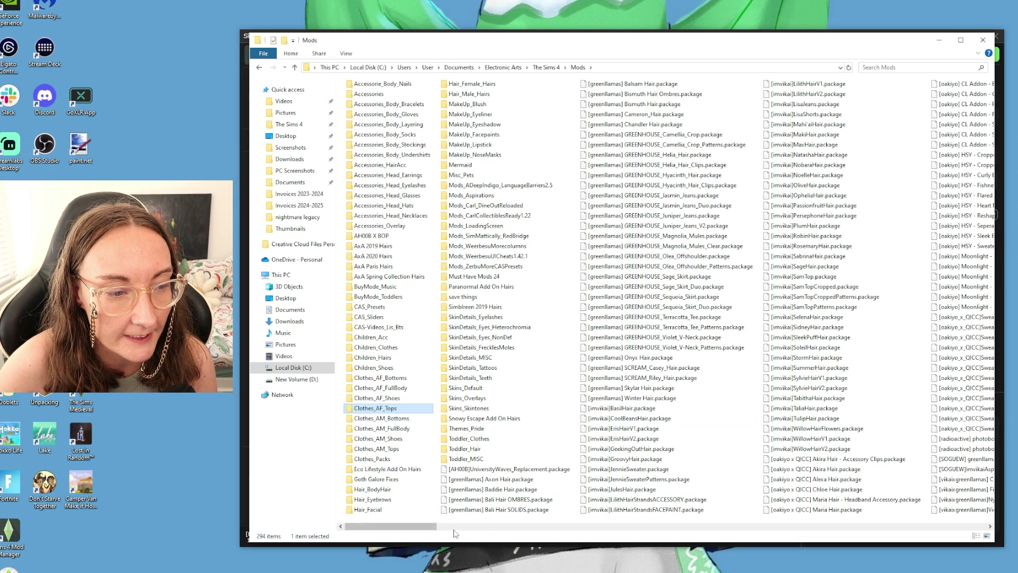
{"action": "left_click_drag", "start_coordinate": [438, 533], "coordinate": [412, 546]}
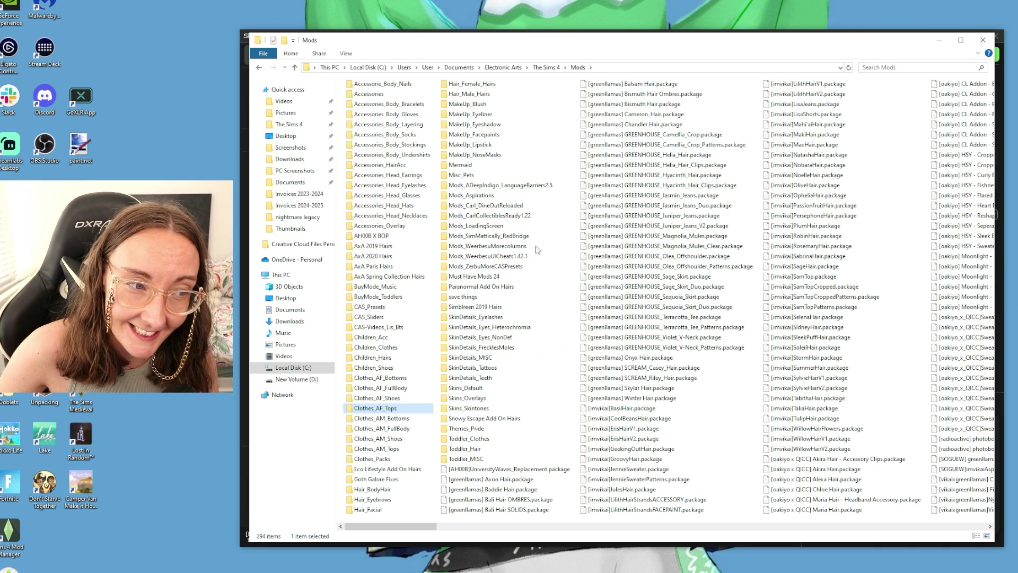
Add a new folder named Mods_Trait to the mods folder in Mod Manager
{"action": "left_click", "coordinate": [938, 46]}
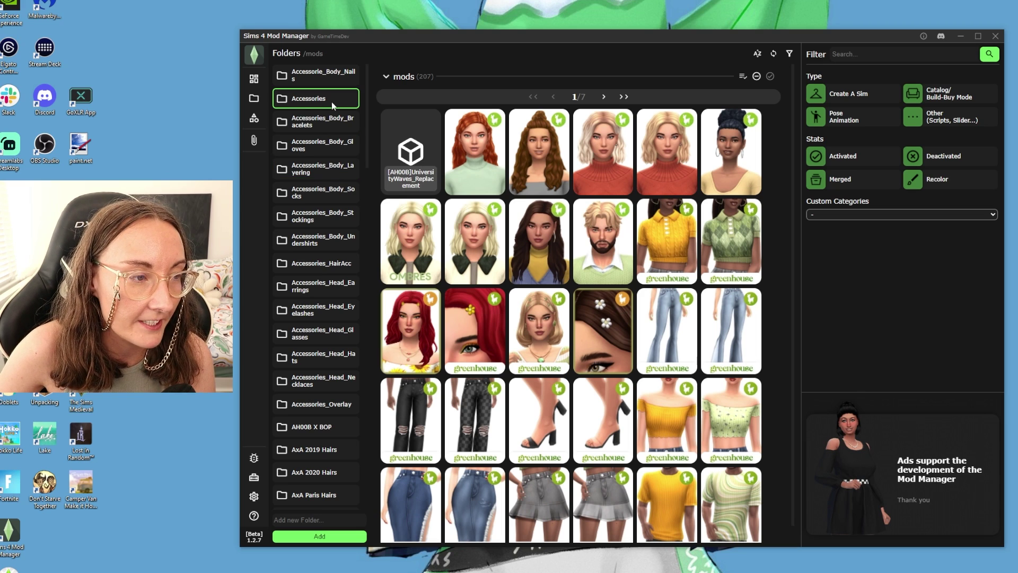
{"action": "scroll", "coordinate": [313, 233], "scroll_direction": "down", "scroll_amount": 2}
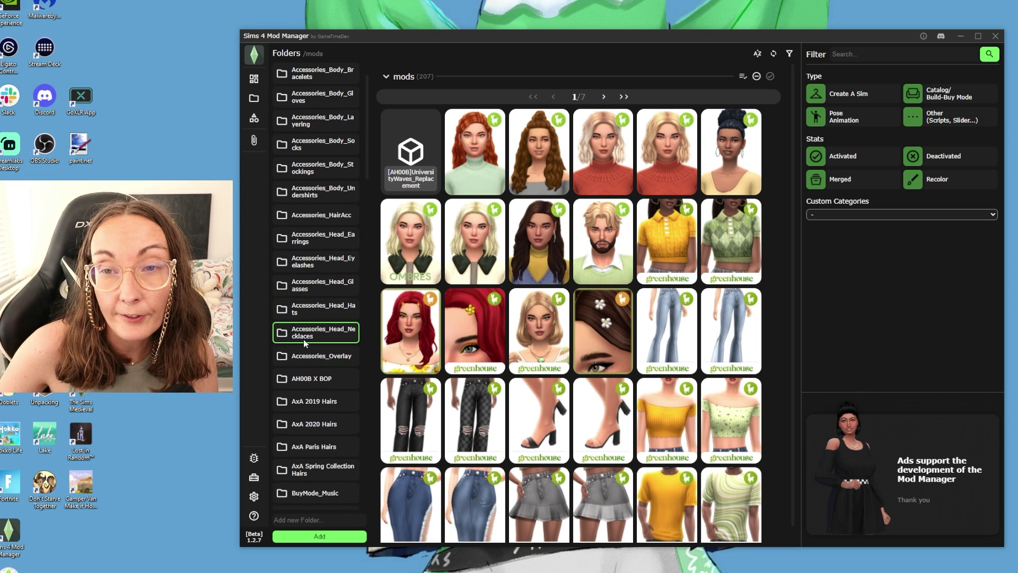
{"action": "scroll", "coordinate": [303, 335], "scroll_direction": "down", "scroll_amount": 2}
{"action": "scroll", "coordinate": [311, 386], "scroll_direction": "down", "scroll_amount": 2}
{"action": "scroll", "coordinate": [318, 366], "scroll_direction": "down", "scroll_amount": 2}
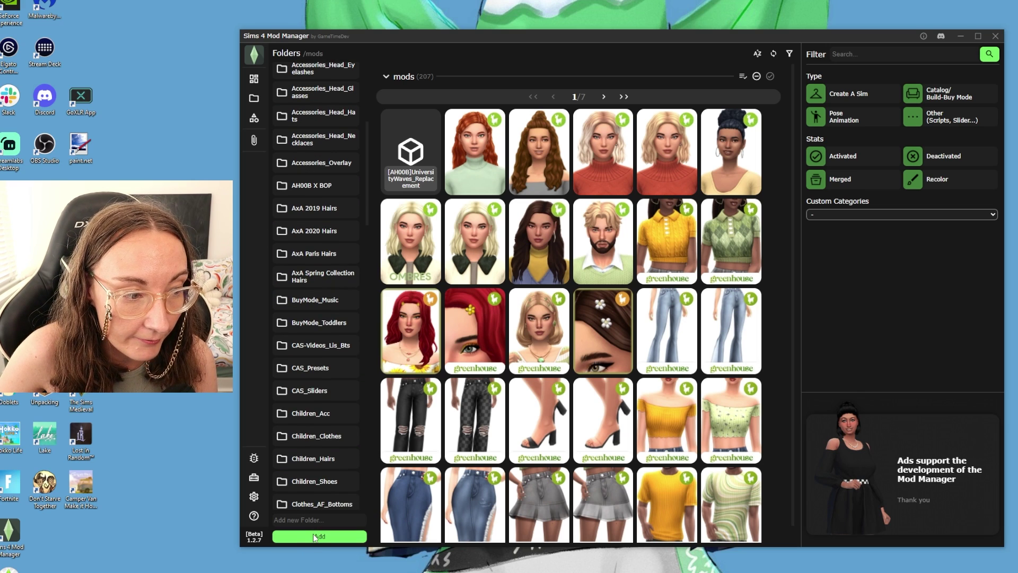
{"action": "left_click", "coordinate": [311, 519]}
{"action": "type", "text": "Mods_Trait"}
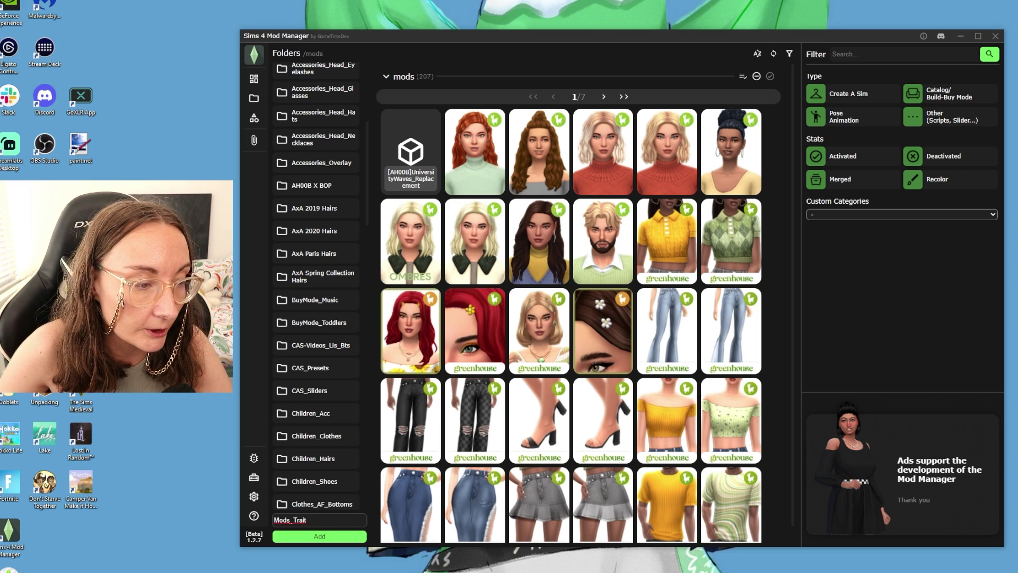
{"action": "left_click", "coordinate": [319, 536]}
Open the Mods_Trait folder to confirm it is empty, then go back to the full list
{"action": "scroll", "coordinate": [349, 424], "scroll_direction": "down", "scroll_amount": 10}
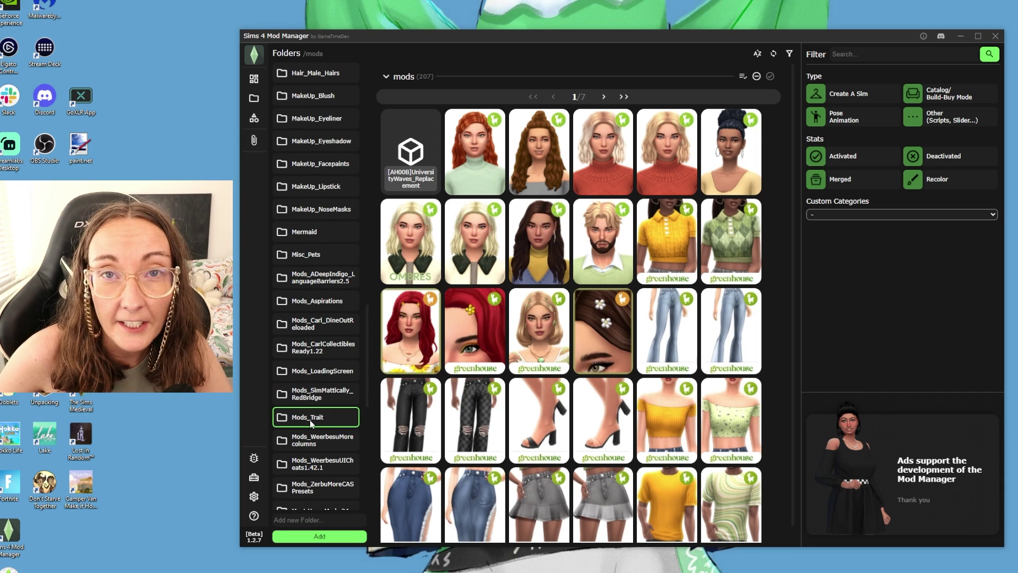
{"action": "left_click", "coordinate": [326, 422]}
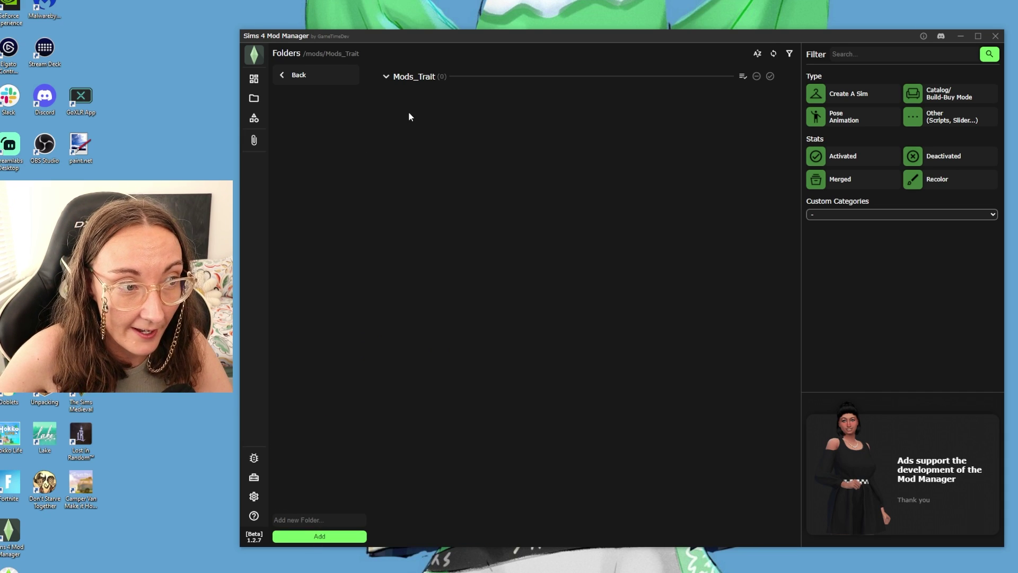
{"action": "left_click", "coordinate": [340, 76]}
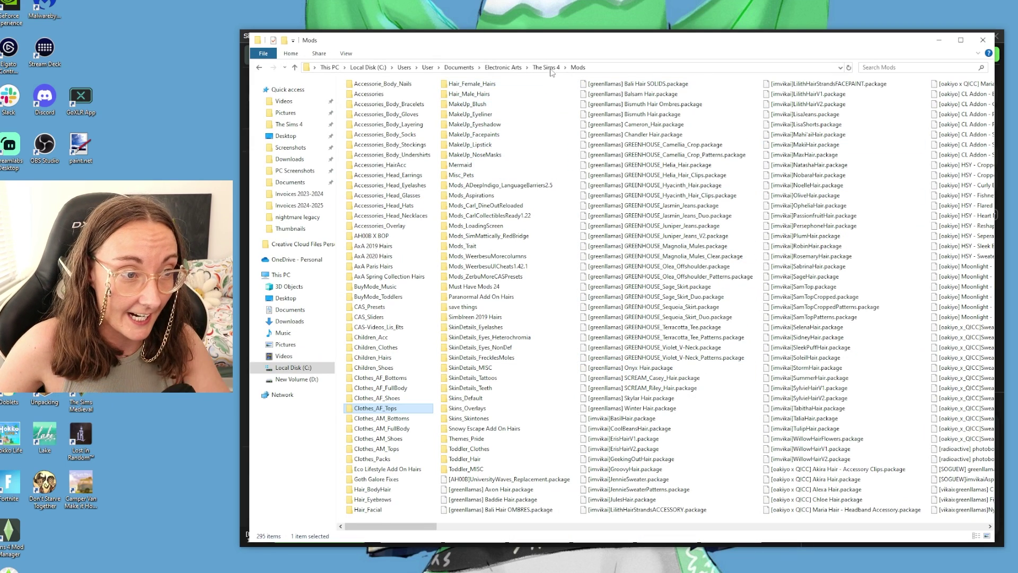
Check that Mods_Trait is listed in Explorer's Mods folder, then return to Mod Manager
{"action": "left_click", "coordinate": [481, 248]}
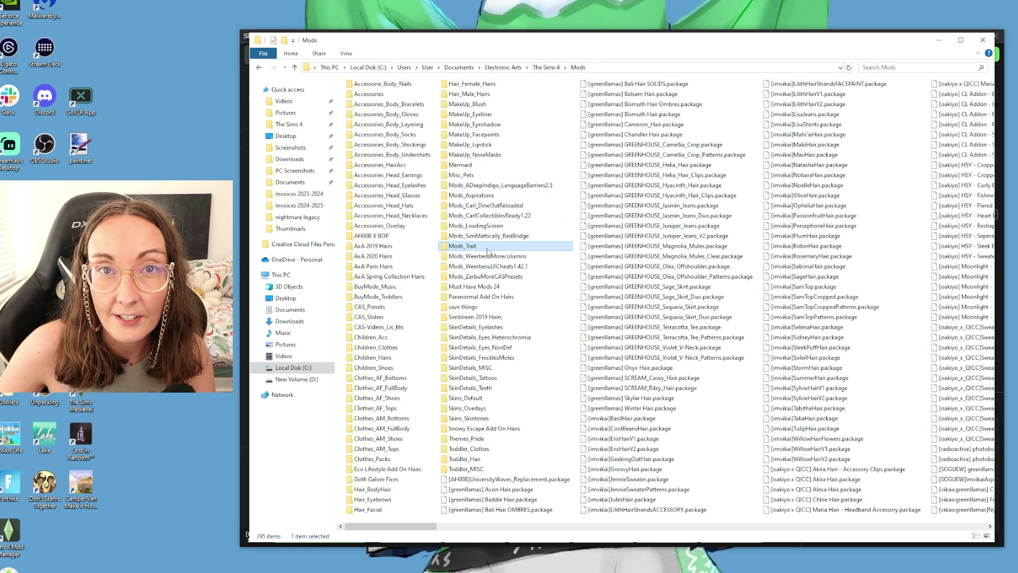
{"action": "key", "text": "alt+Tab"}
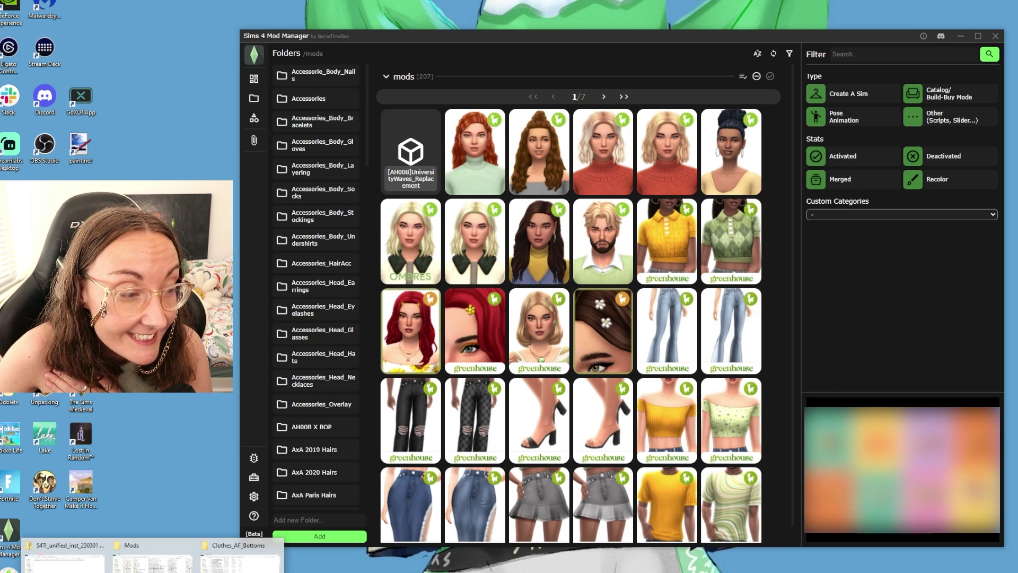
{"action": "key", "text": "alt+Tab"}
{"action": "left_click_drag", "start_coordinate": [420, 527], "coordinate": [537, 526]}
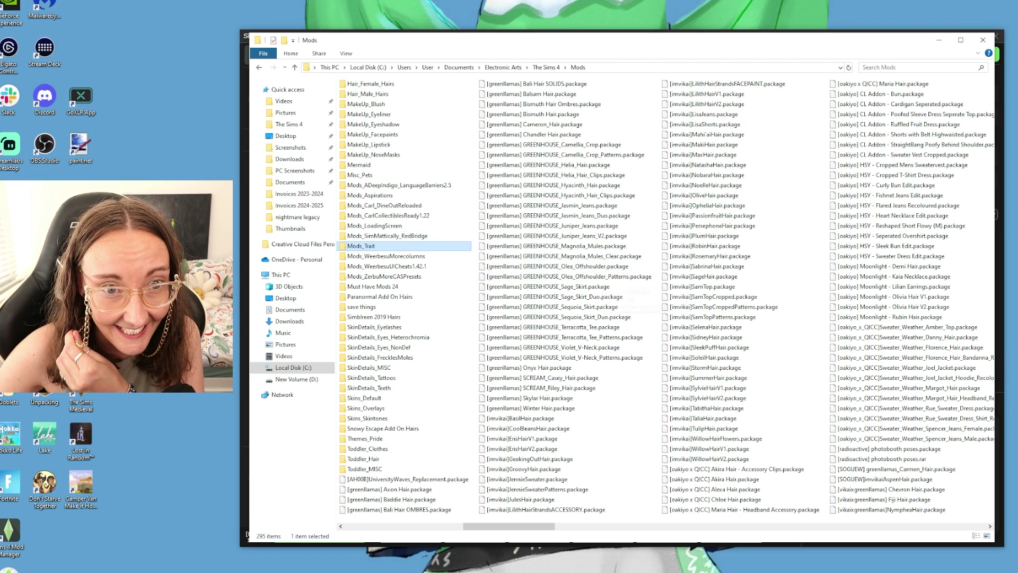
{"action": "key", "text": "alt+Tab"}
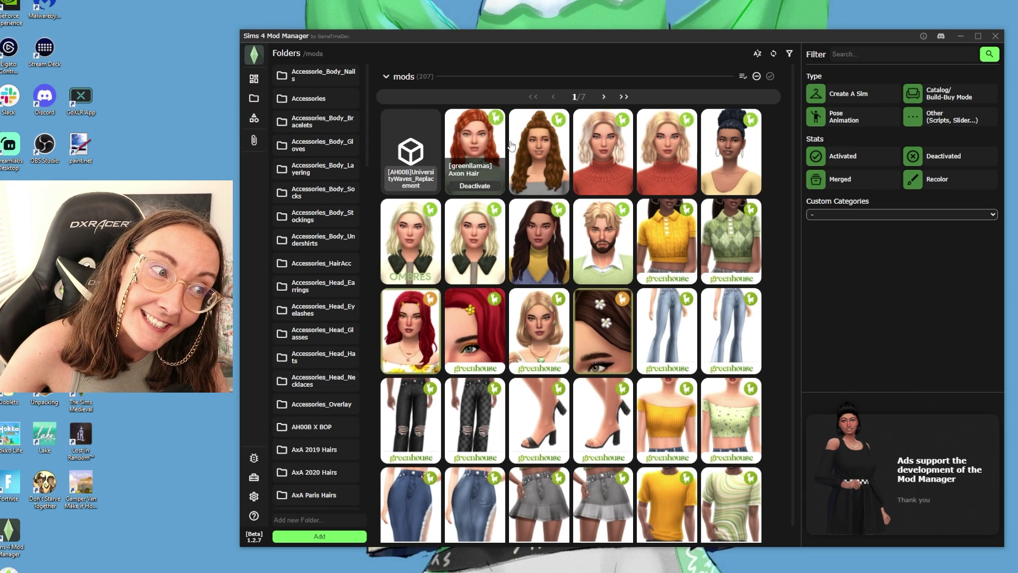
Select the eight female hair mods, from Axon Hair through Cameron_Hair
{"action": "left_click", "coordinate": [475, 148]}
{"action": "left_click", "coordinate": [539, 148]}
{"action": "left_click", "coordinate": [602, 148]}
{"action": "left_click", "coordinate": [666, 151]}
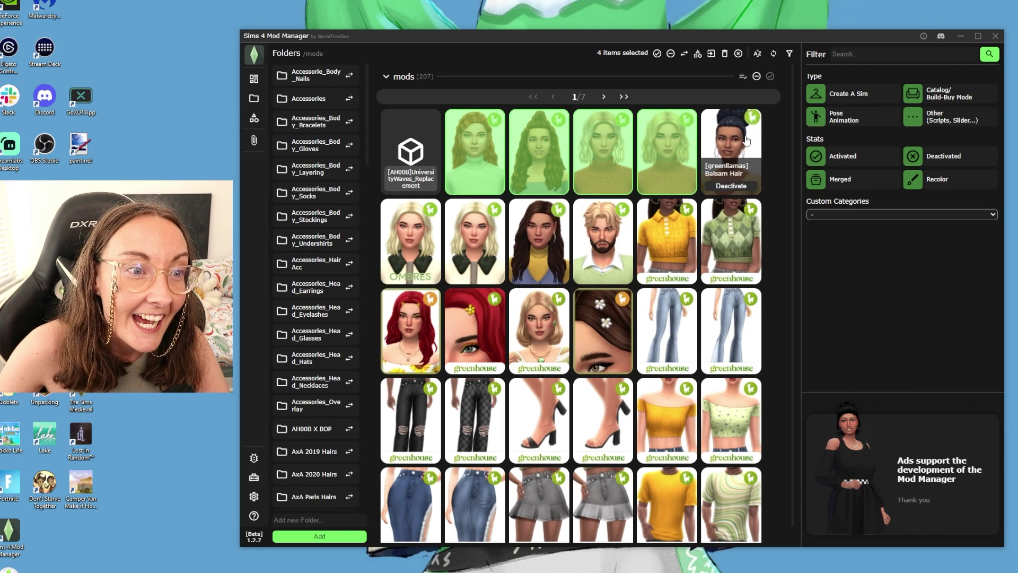
{"action": "left_click", "coordinate": [731, 151]}
{"action": "left_click", "coordinate": [411, 241]}
{"action": "left_click", "coordinate": [475, 241]}
{"action": "left_click", "coordinate": [541, 236]}
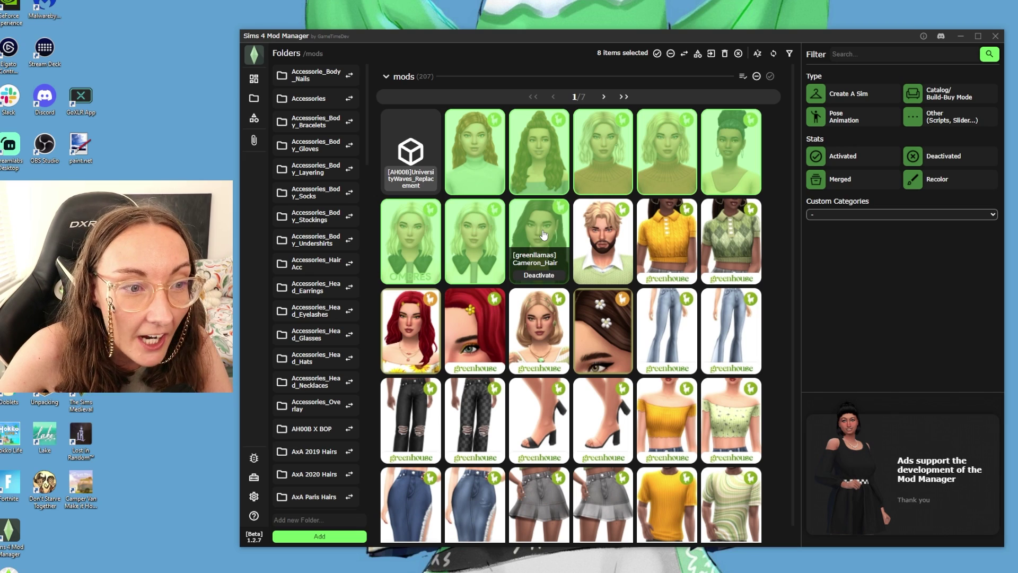
Move the selected hair mods into the Hair_Female_Hairs folder
{"action": "left_click", "coordinate": [684, 53]}
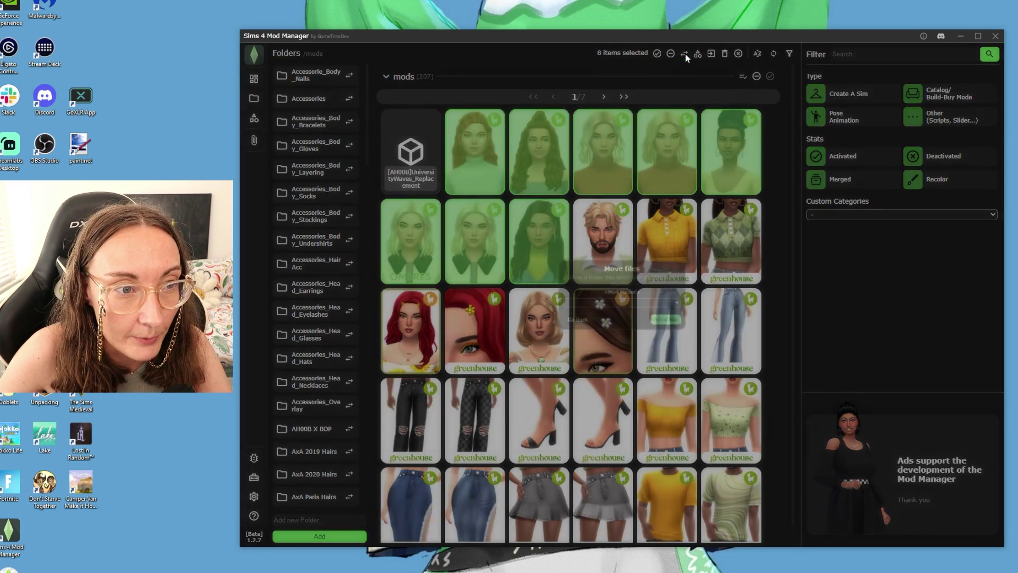
{"action": "left_click", "coordinate": [594, 304]}
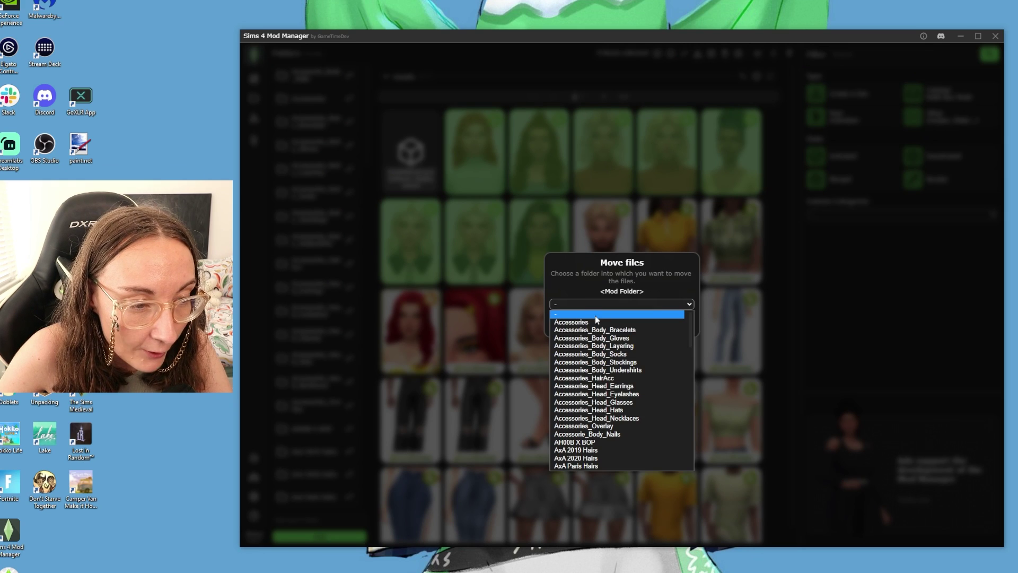
{"action": "scroll", "coordinate": [583, 386], "scroll_direction": "down", "scroll_amount": 5}
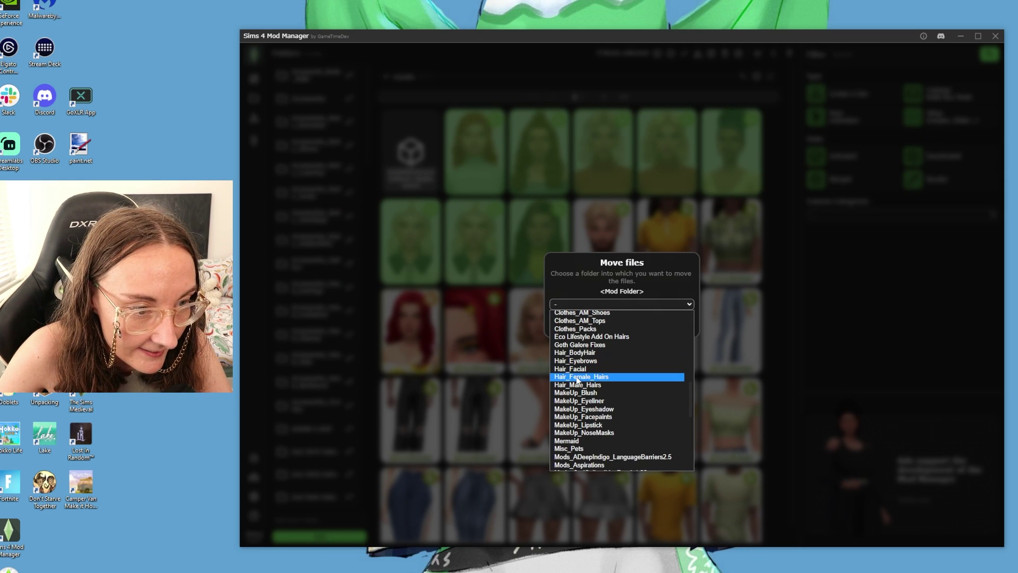
{"action": "left_click", "coordinate": [579, 378]}
{"action": "left_click", "coordinate": [674, 326]}
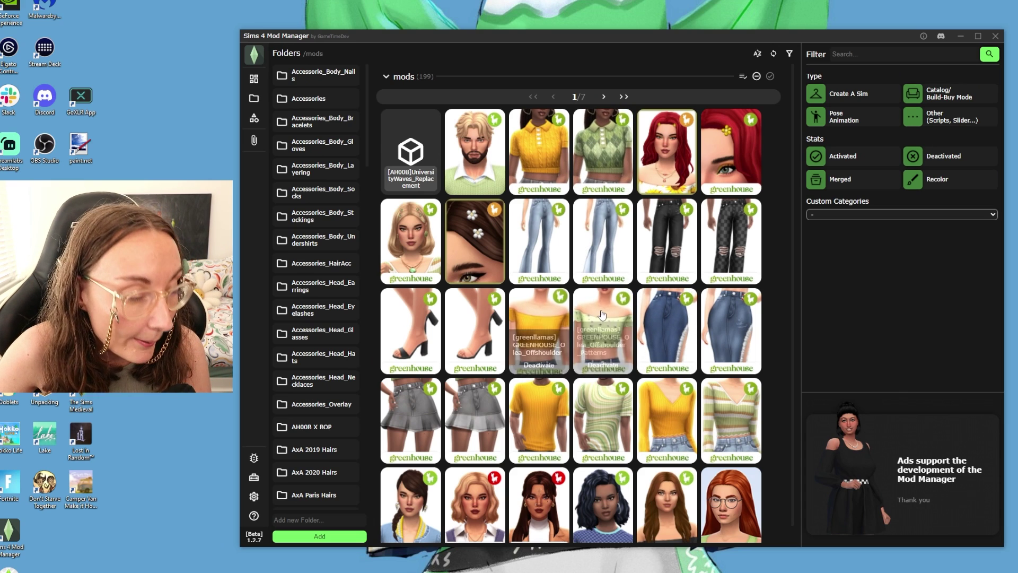
Return to the top of the mods grid and select the blond male hair mod
{"action": "scroll", "coordinate": [605, 314], "scroll_direction": "down", "scroll_amount": 1}
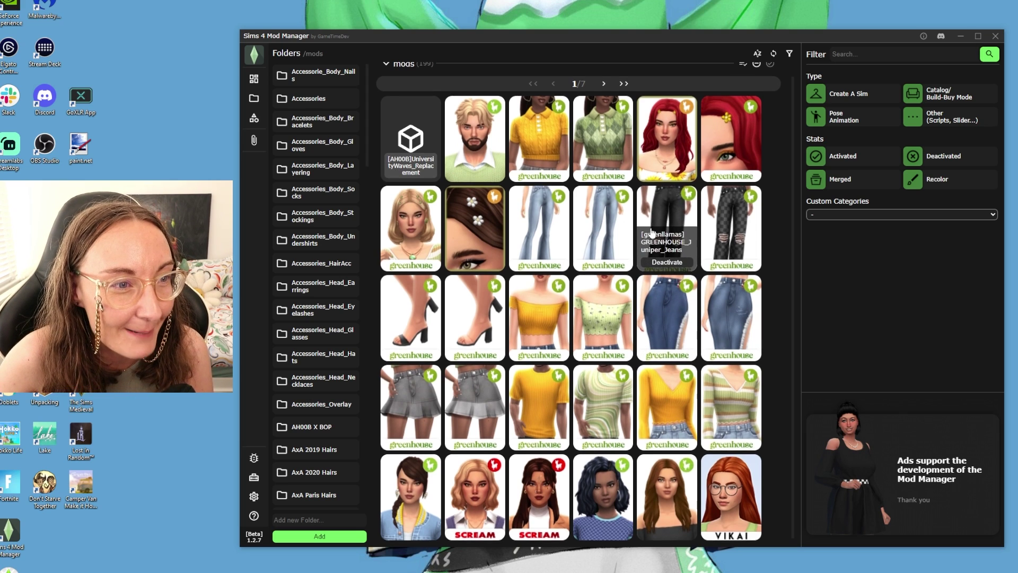
{"action": "scroll", "coordinate": [651, 209], "scroll_direction": "up", "scroll_amount": 1}
{"action": "left_click", "coordinate": [474, 152]}
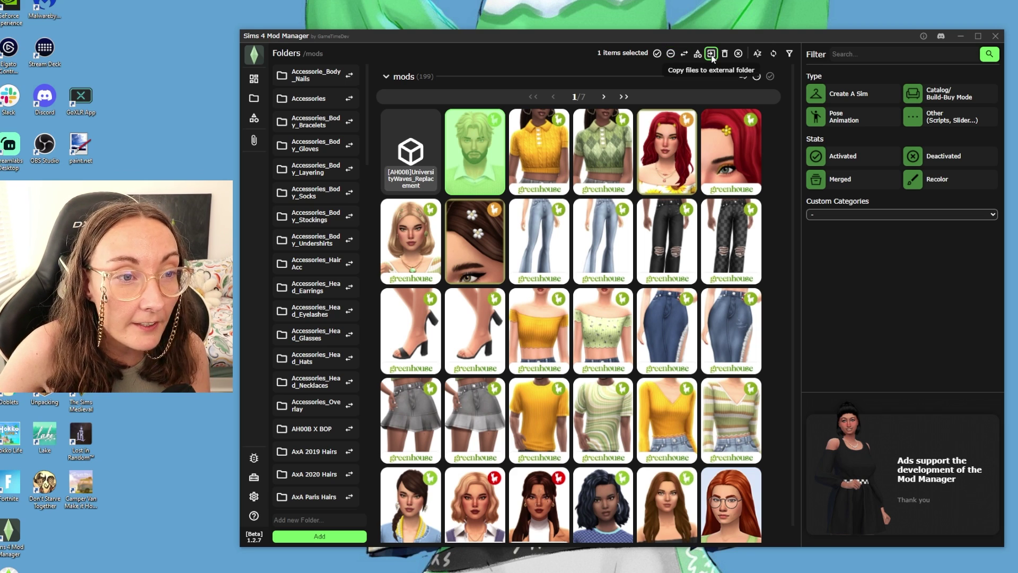
Select the eight women's tops and move them into Clothes_AF_Tops
{"action": "left_click", "coordinate": [739, 54]}
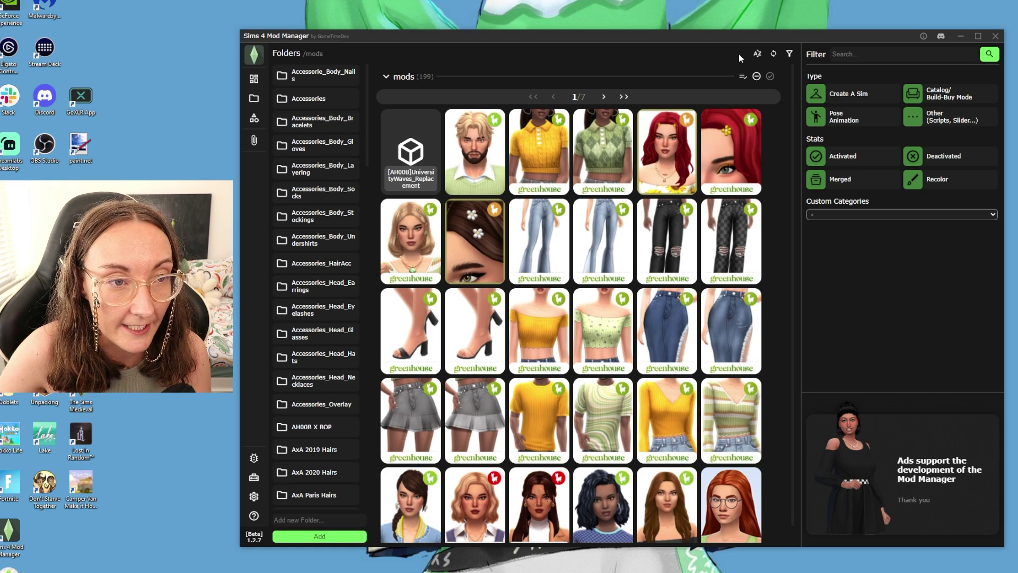
{"action": "left_click", "coordinate": [678, 55]}
{"action": "left_click", "coordinate": [621, 304]}
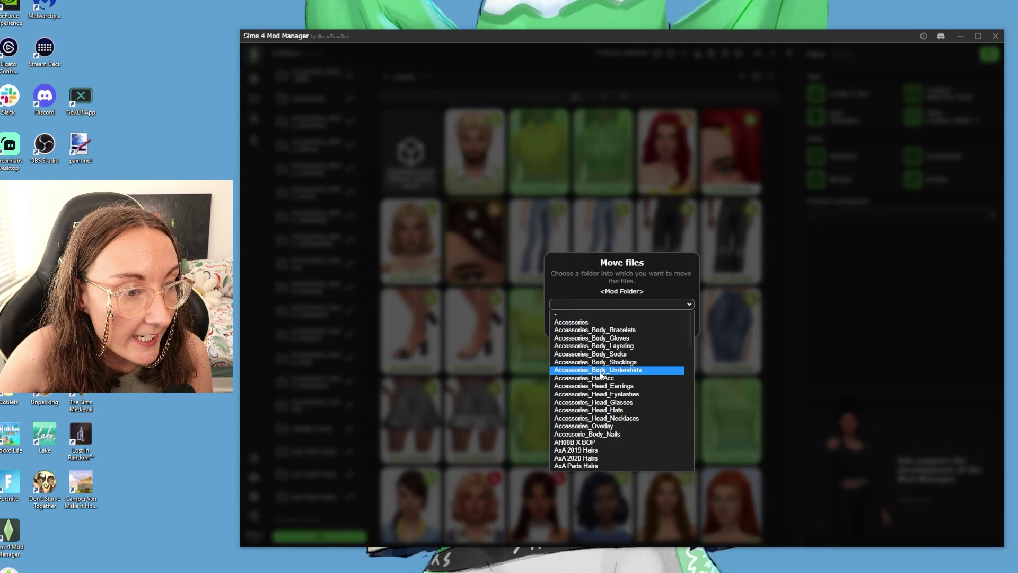
{"action": "scroll", "coordinate": [601, 375], "scroll_direction": "down", "scroll_amount": 10}
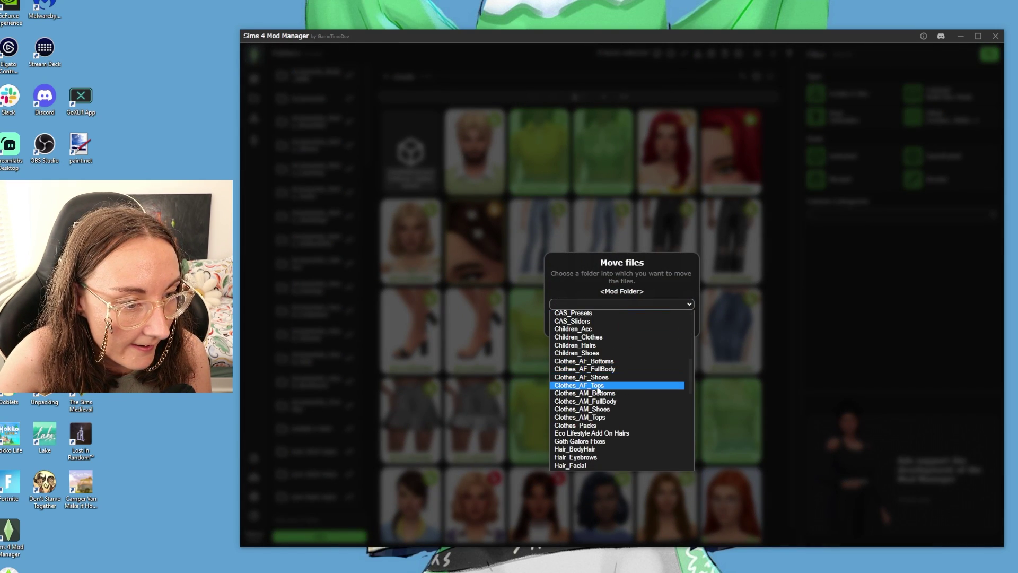
{"action": "left_click", "coordinate": [598, 386]}
{"action": "left_click", "coordinate": [679, 324]}
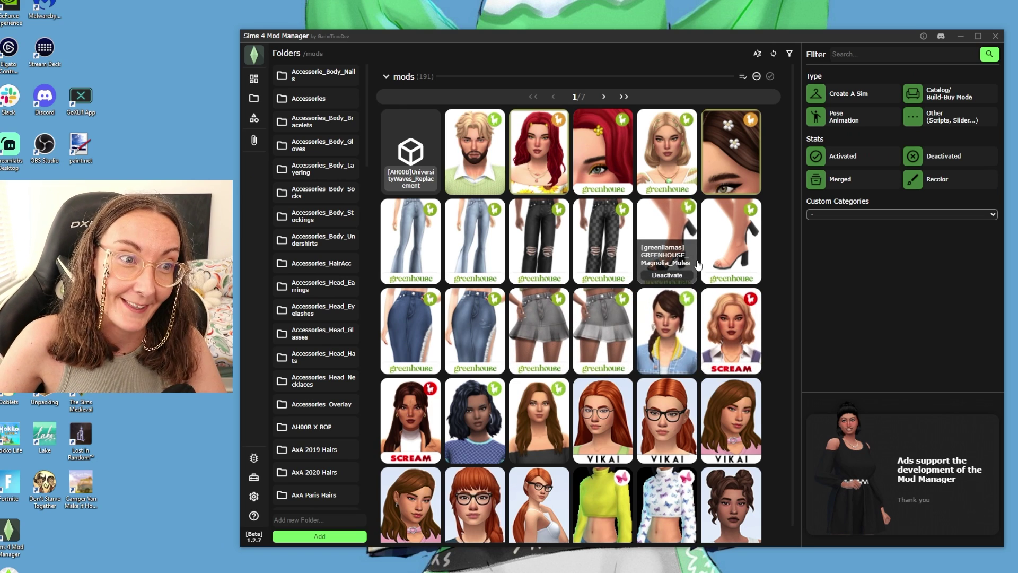
Filter the mods to Create A Sim with Athletic outfit category, then to Catalog/Build-Buy Mode
{"action": "left_click", "coordinate": [861, 96]}
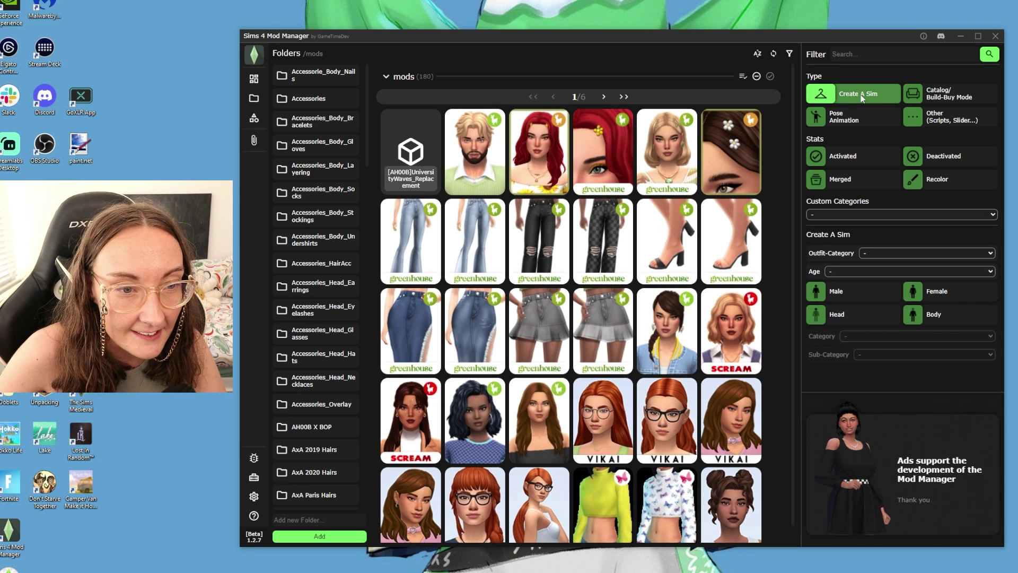
{"action": "left_click", "coordinate": [883, 252]}
{"action": "left_click", "coordinate": [883, 287]}
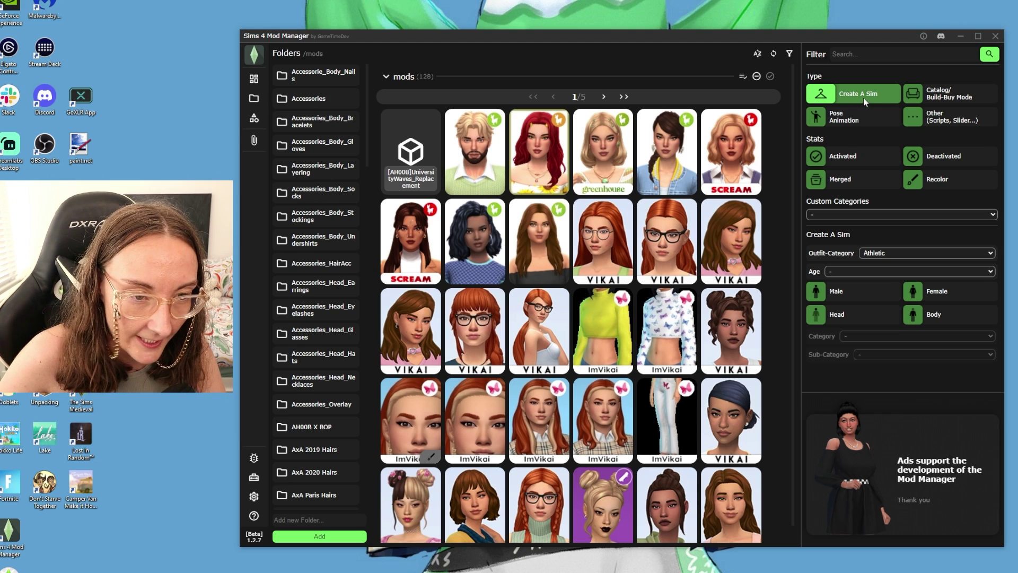
{"action": "left_click", "coordinate": [929, 98]}
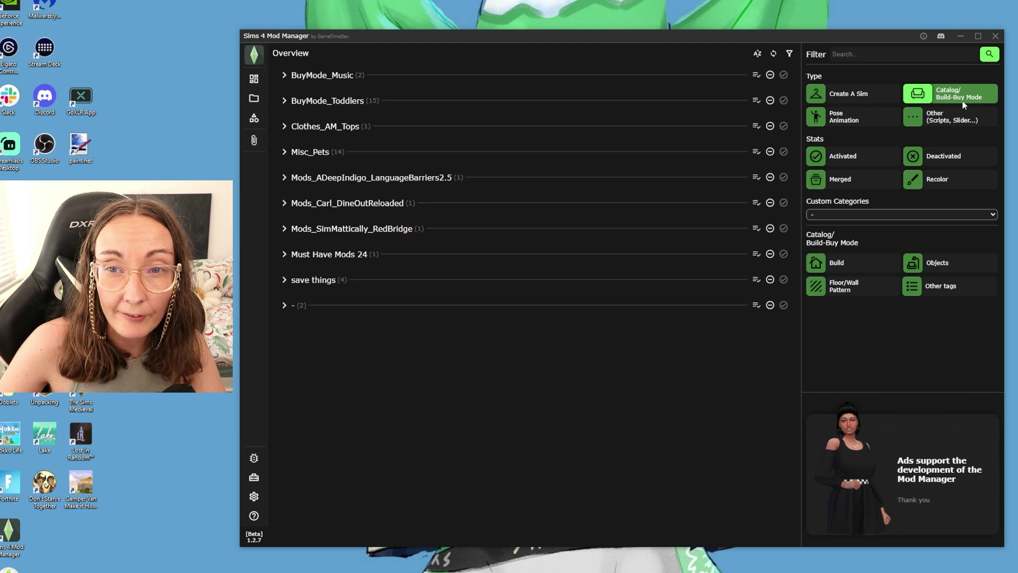
Expand and collapse the Misc_Pets and Mods_Carl_DineOutReloaded folders to view their mods
{"action": "left_click", "coordinate": [389, 150]}
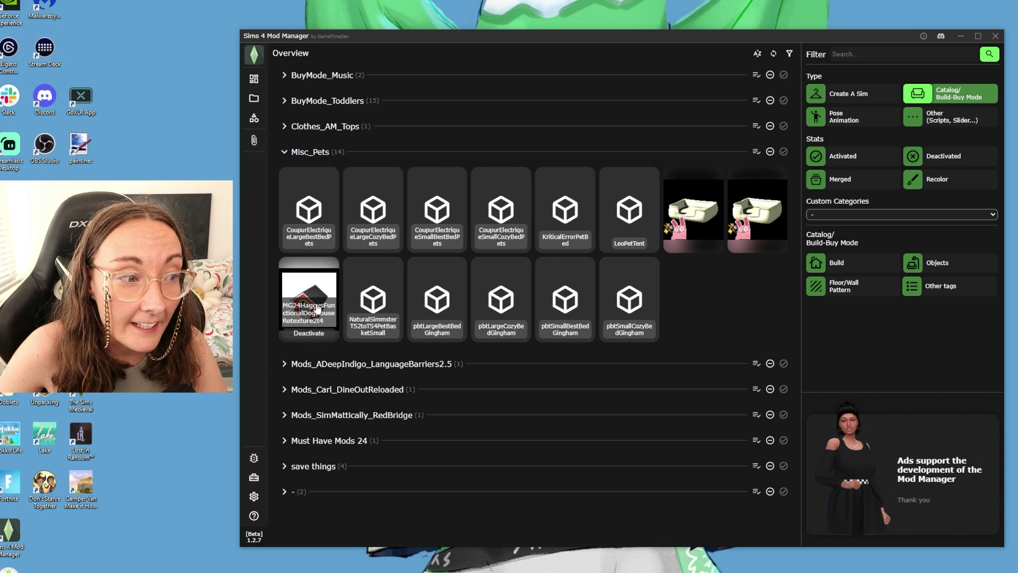
{"action": "left_click", "coordinate": [283, 152]}
{"action": "left_click", "coordinate": [283, 203]}
{"action": "left_click", "coordinate": [284, 205]}
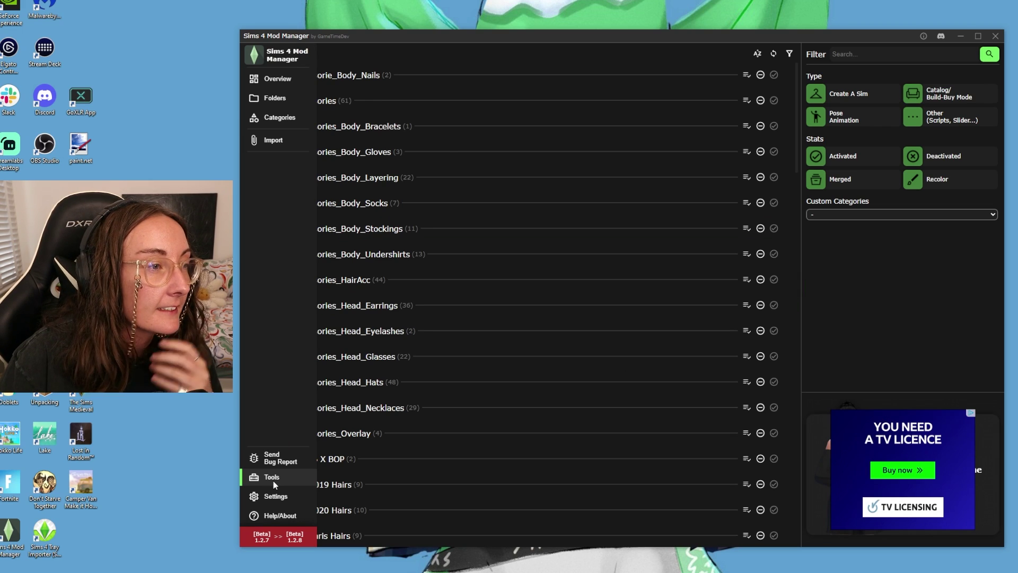
Run the Exact same file duplicate check, finding no identical files, and return to the Duplicate files tools
{"action": "left_click", "coordinate": [272, 480]}
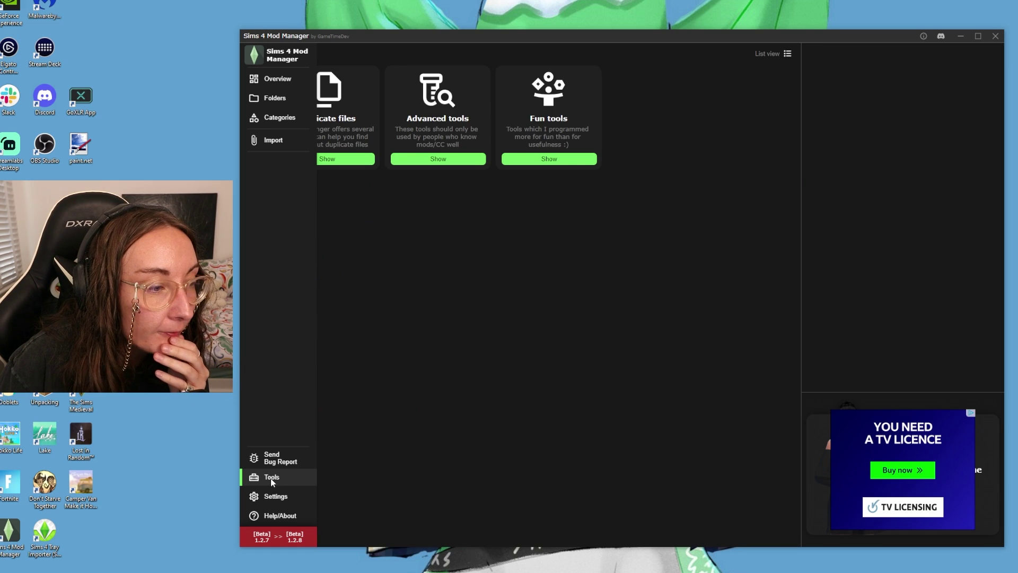
{"action": "left_click", "coordinate": [327, 160]}
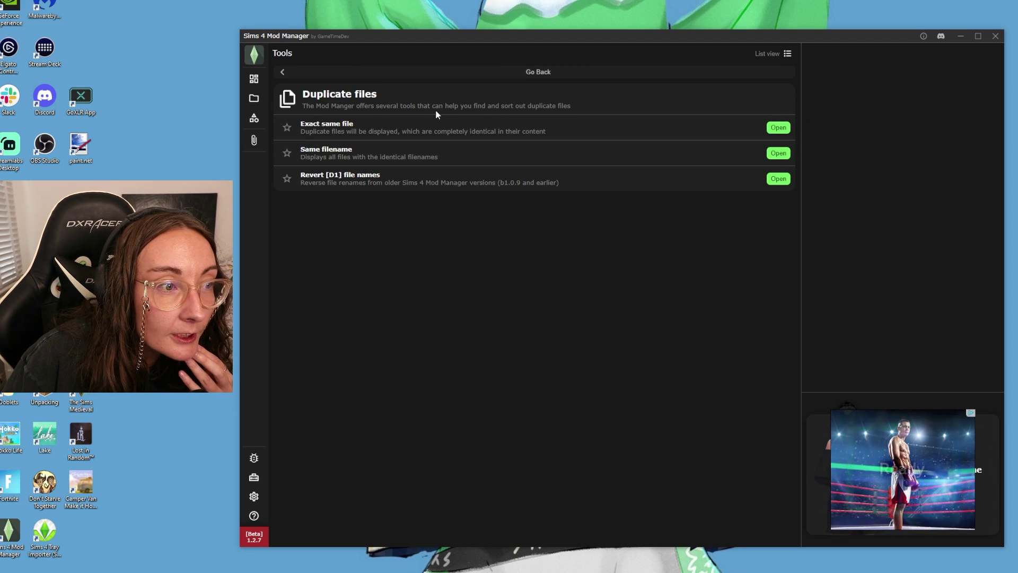
{"action": "left_click", "coordinate": [769, 129]}
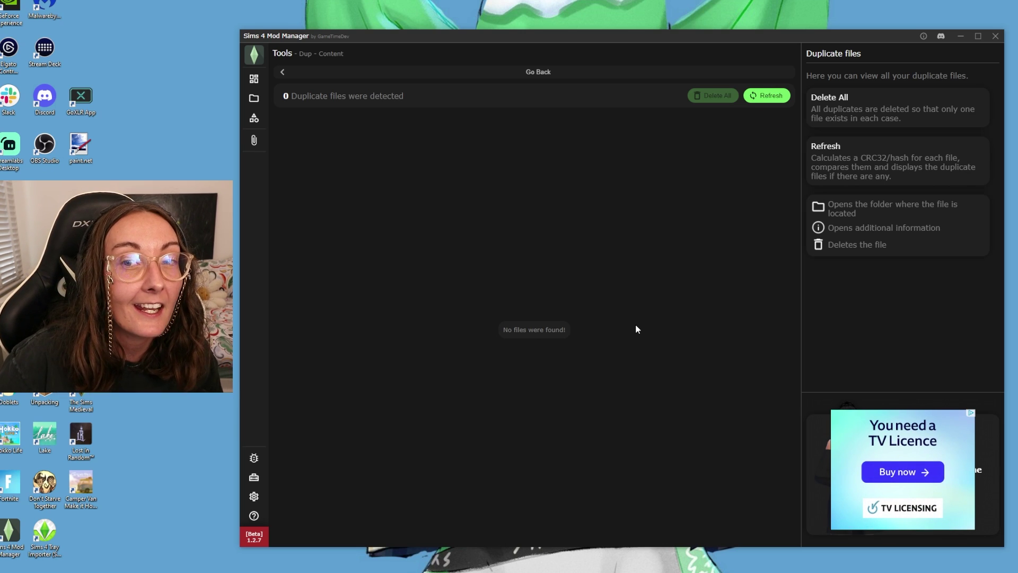
{"action": "left_click", "coordinate": [284, 72]}
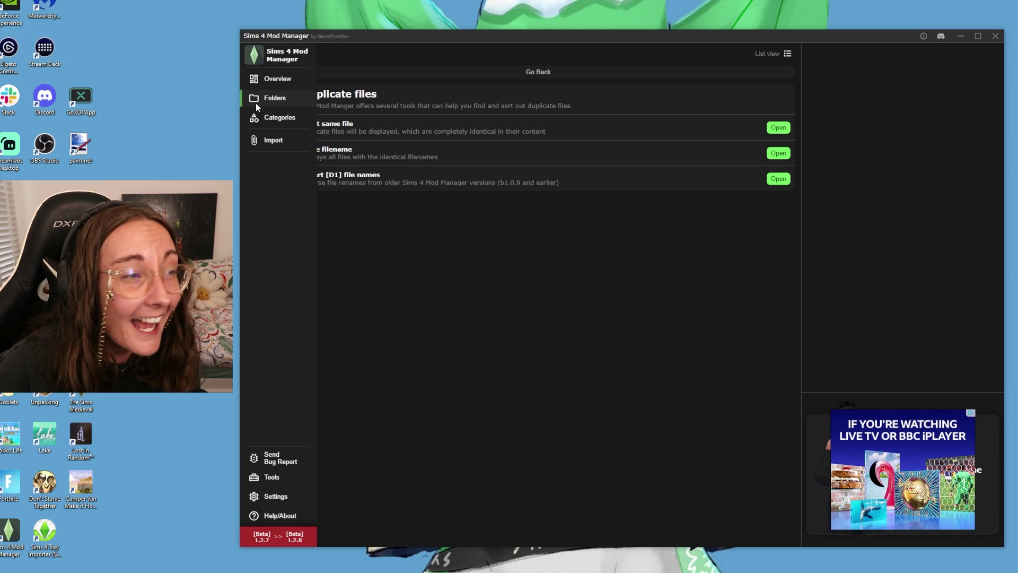
{"action": "mouse_move", "coordinate": [259, 480]}
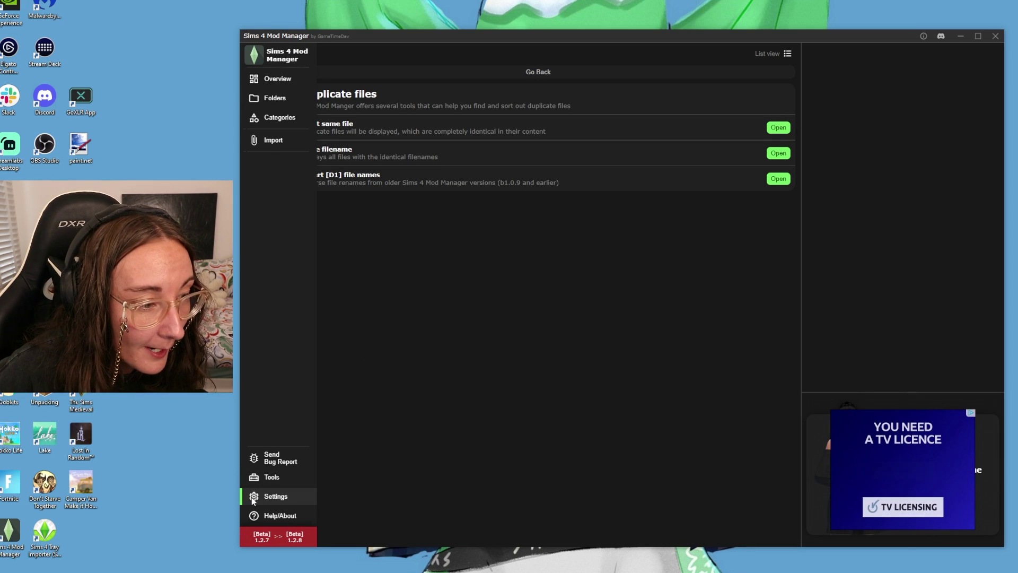
Import four hair .package files from Downloads, starting with QRsimsHair23Calcite.package
{"action": "left_click", "coordinate": [274, 144]}
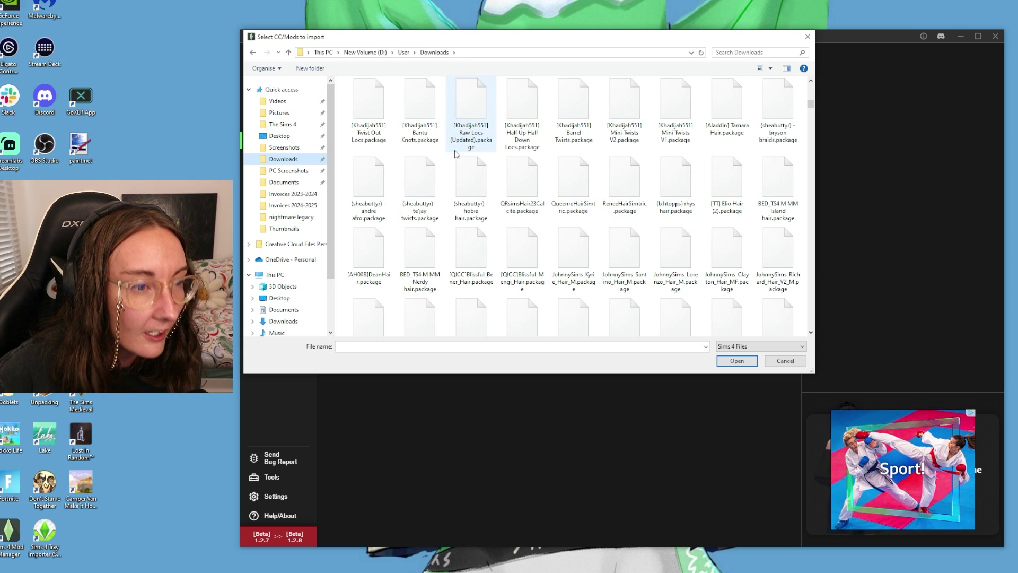
{"action": "left_click", "coordinate": [521, 183]}
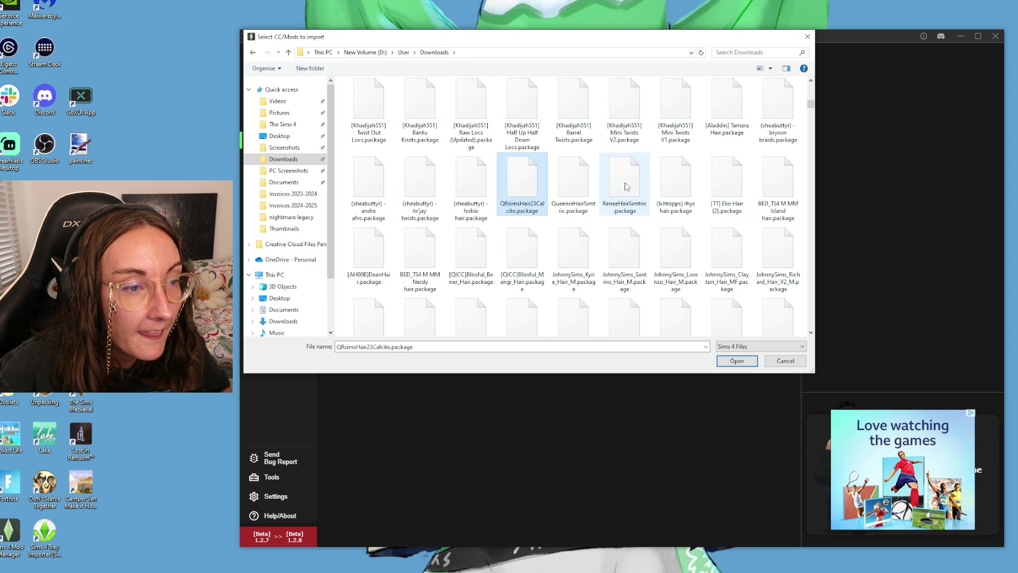
{"action": "left_click", "coordinate": [676, 183], "text": "shift"}
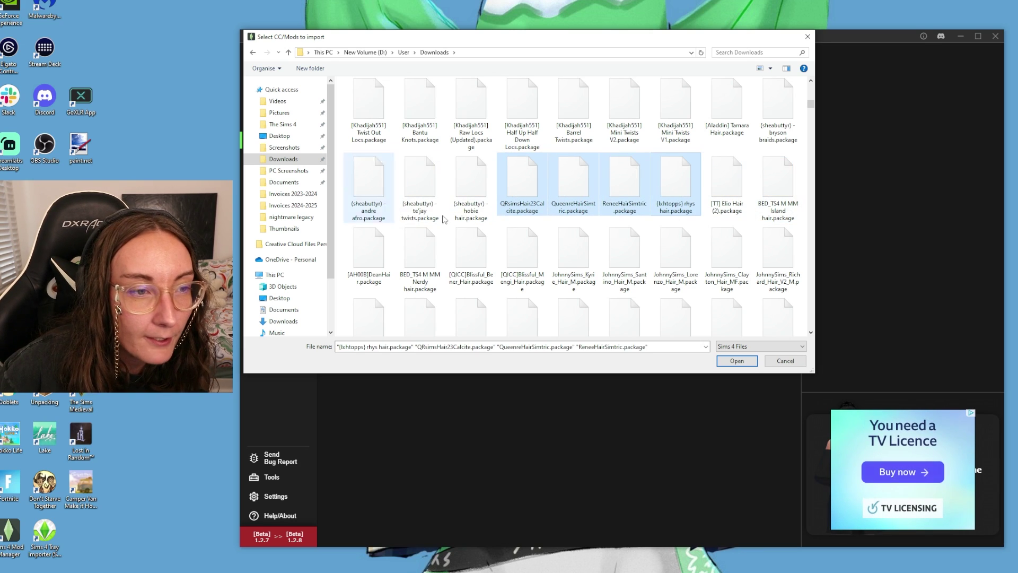
{"action": "left_click", "coordinate": [718, 362]}
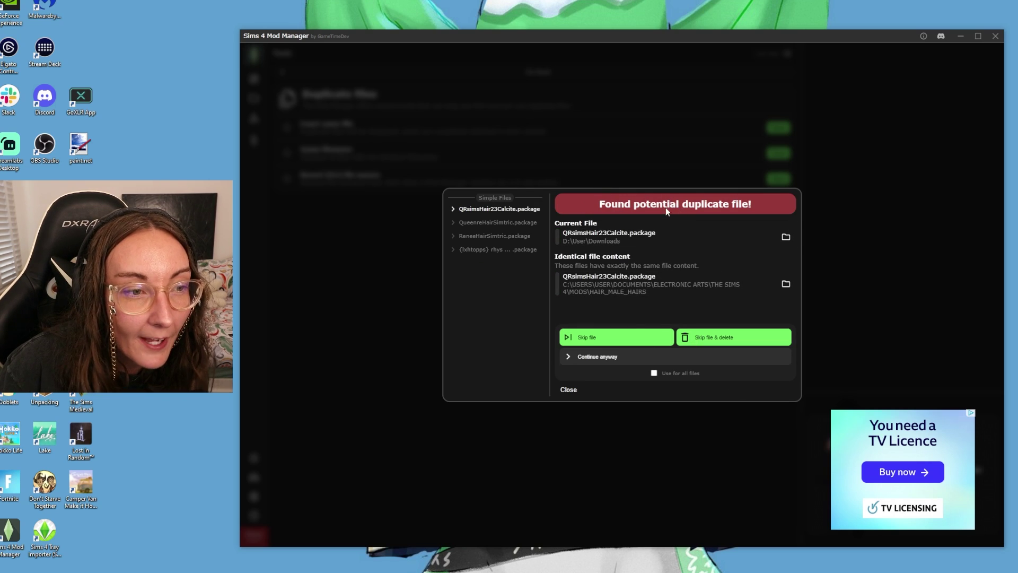
Skip and delete each duplicate, including QRsimsHair23Calcite, QueenreHairSimtric and ReneeHairSimtric
{"action": "left_click", "coordinate": [700, 339]}
{"action": "left_click", "coordinate": [711, 338]}
{"action": "left_click", "coordinate": [715, 340]}
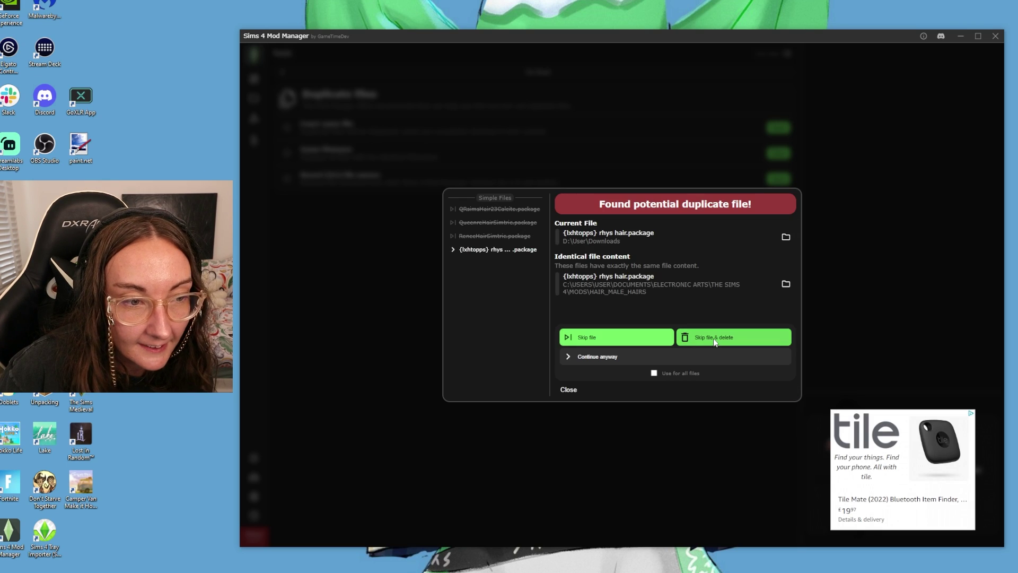
{"action": "left_click", "coordinate": [715, 340]}
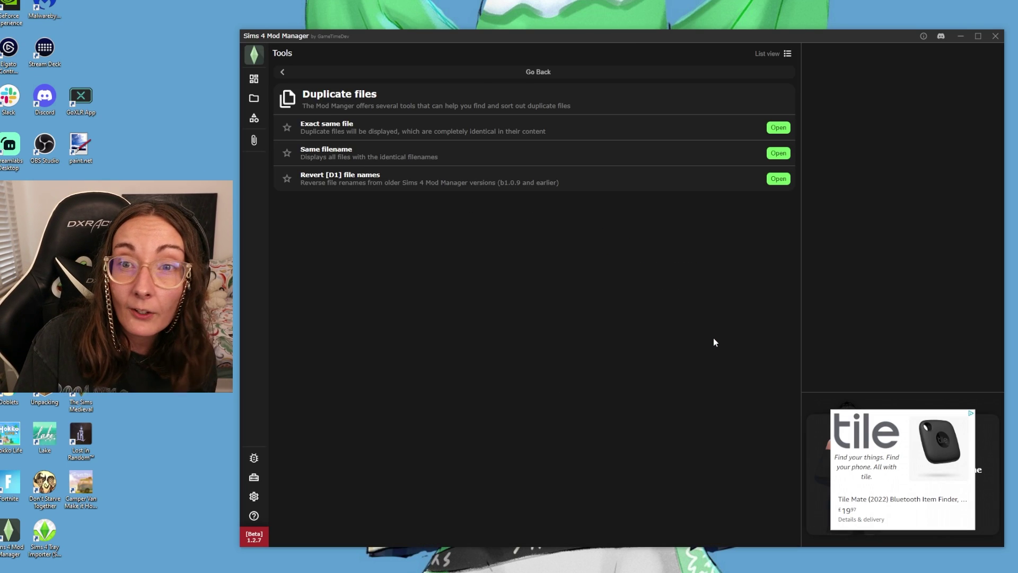